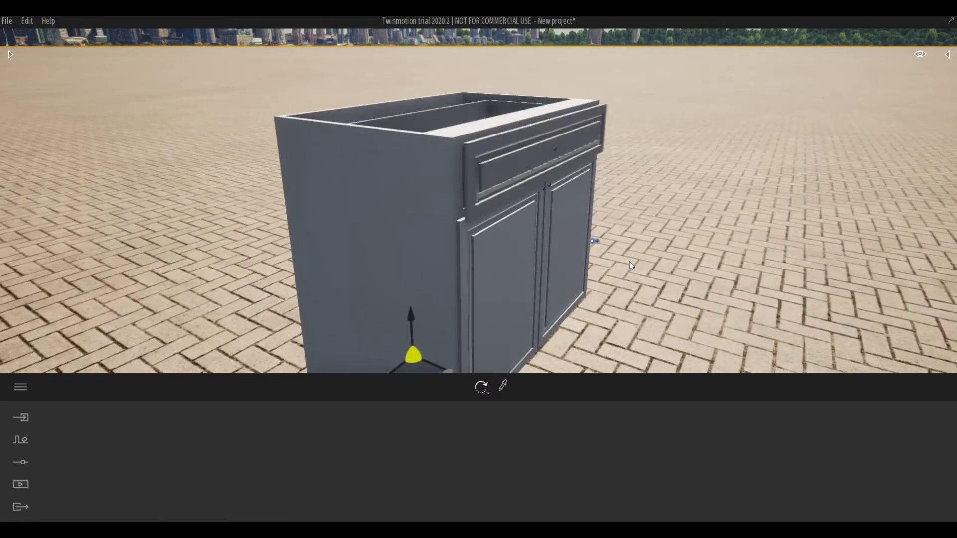
pyautogui.scroll(-3, 630, 262)
pyautogui.scroll(3, 629, 262)
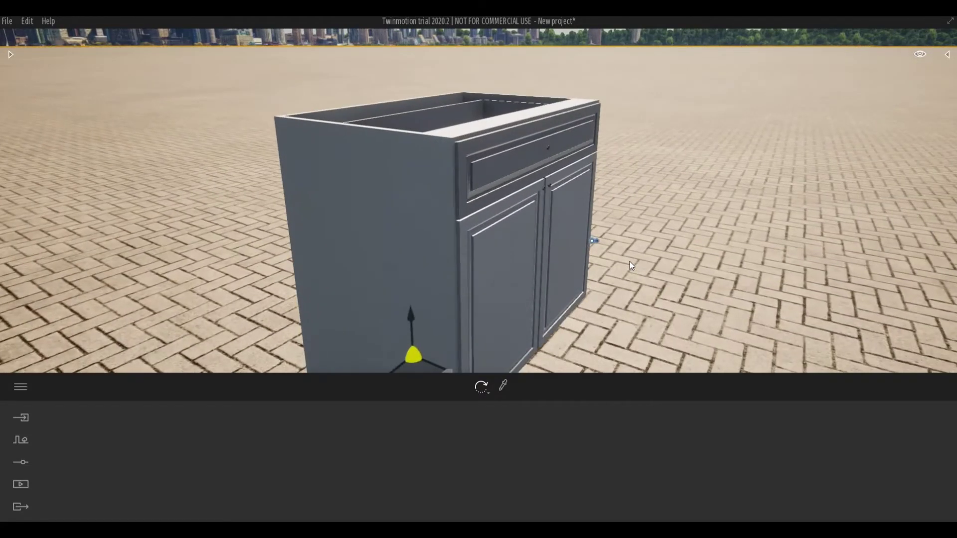
pyautogui.scroll(-4, 629, 262)
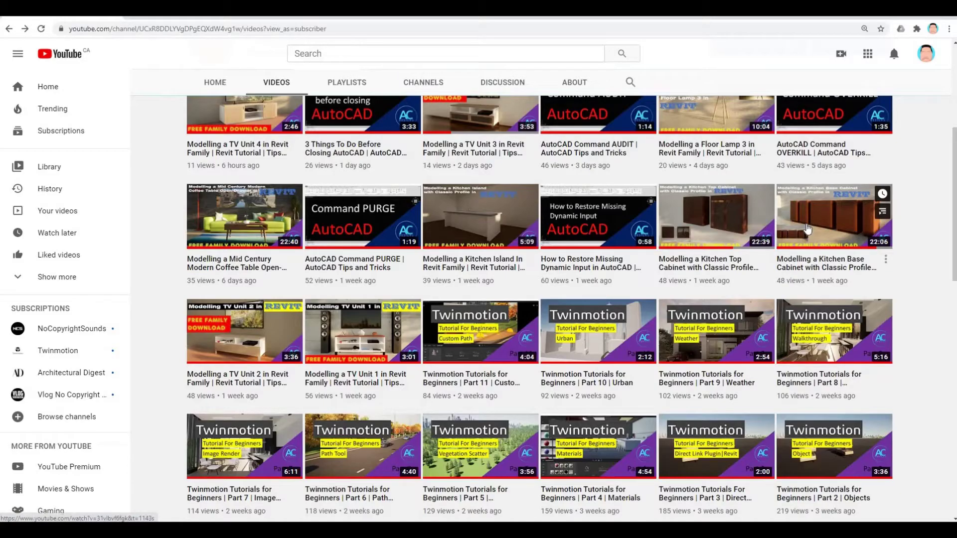
# Go to the desktop and make a copy of the Base Cabinet 3 family file there
pyautogui.press('super+Down')
pyautogui.press('super+Down')
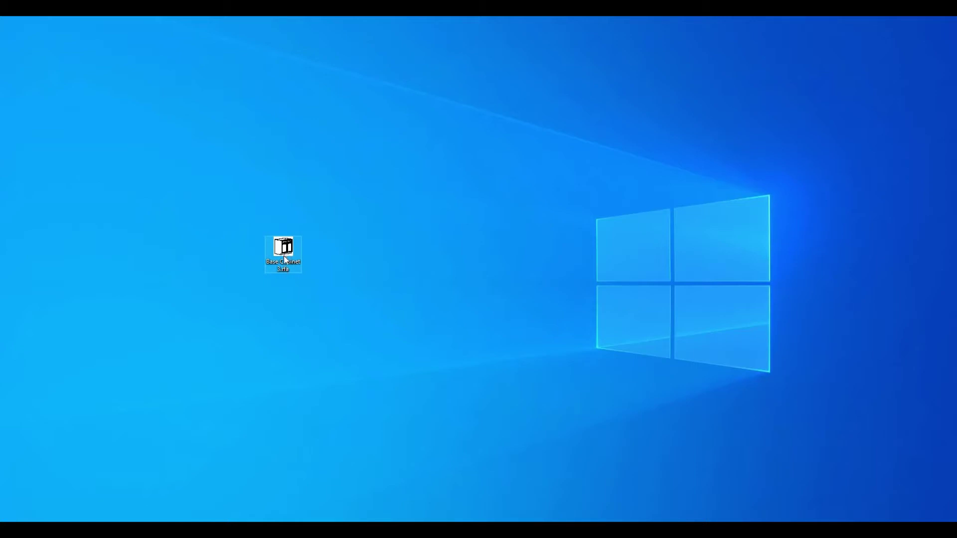
pyautogui.click(295, 273)
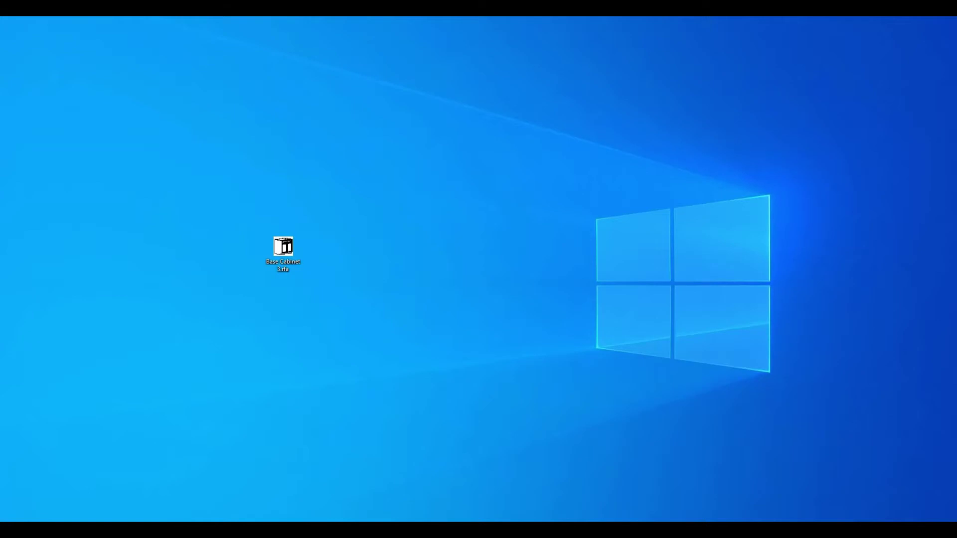
pyautogui.hotkey('ctrl', 'v')
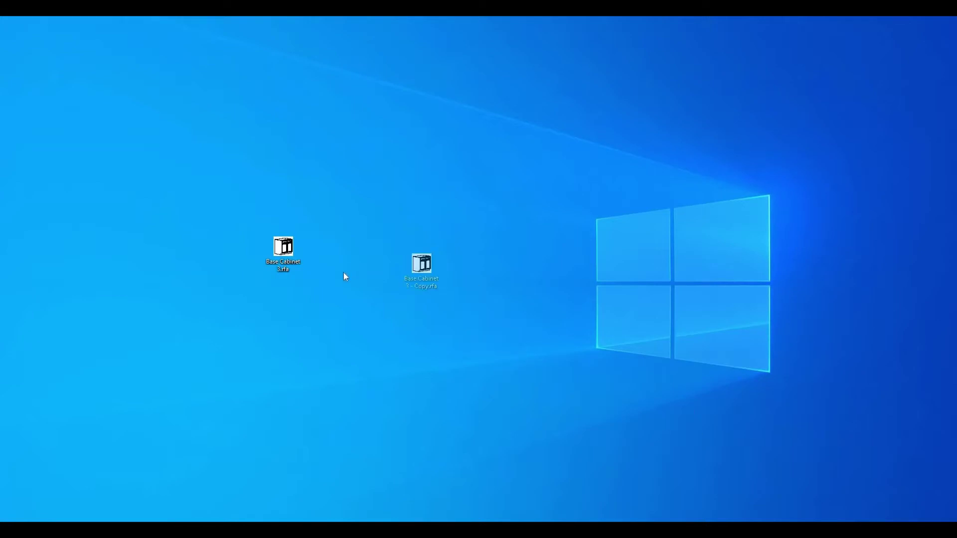
# Rename the original Base Cabinet 3 file as case and its copy as drawer
pyautogui.click(283, 269)
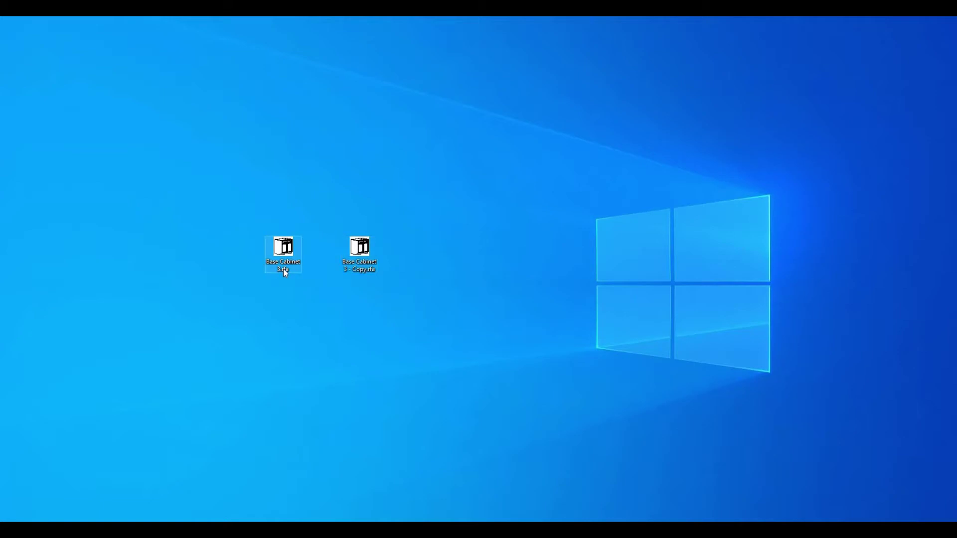
pyautogui.click(283, 270)
pyautogui.write('case')
pyautogui.press('Return')
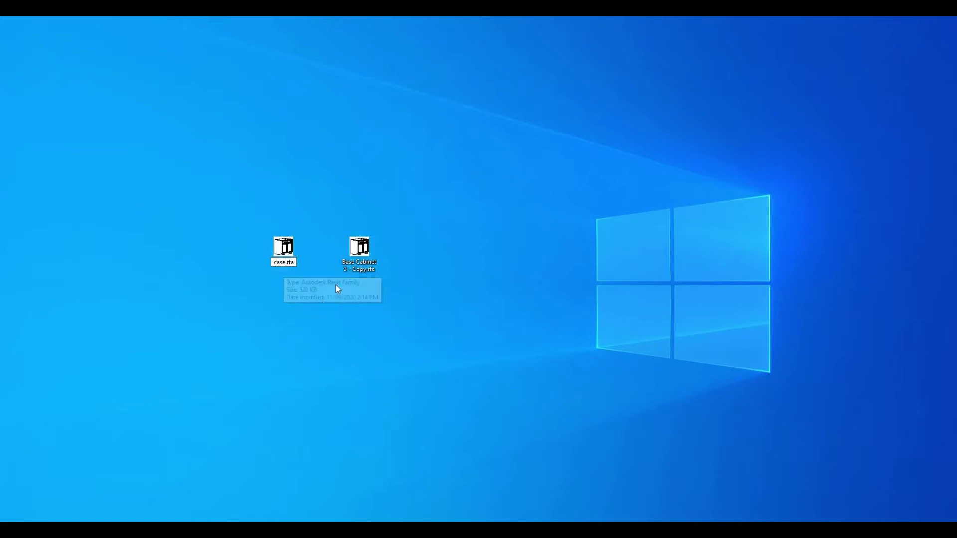
pyautogui.click(357, 270)
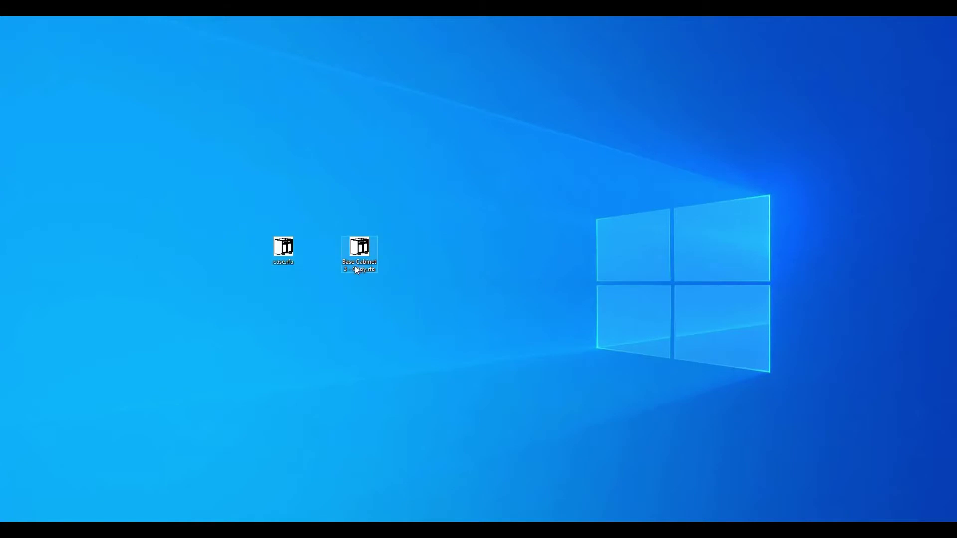
pyautogui.click(357, 268)
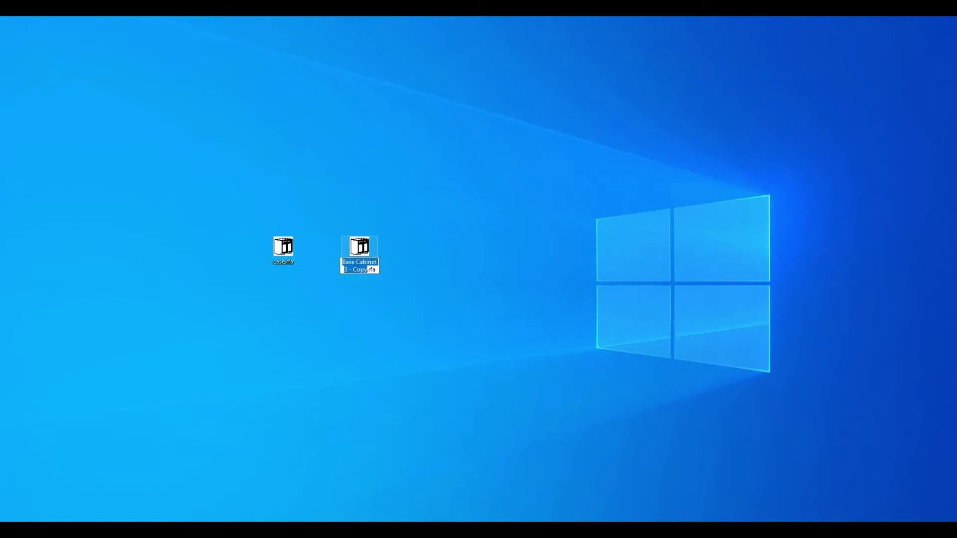
pyautogui.write('drawer')
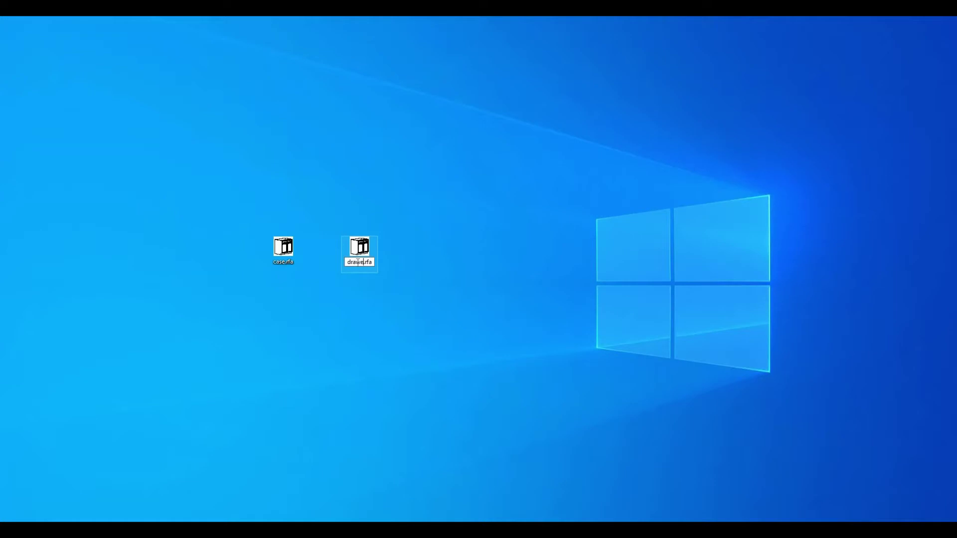
pyautogui.press('Return')
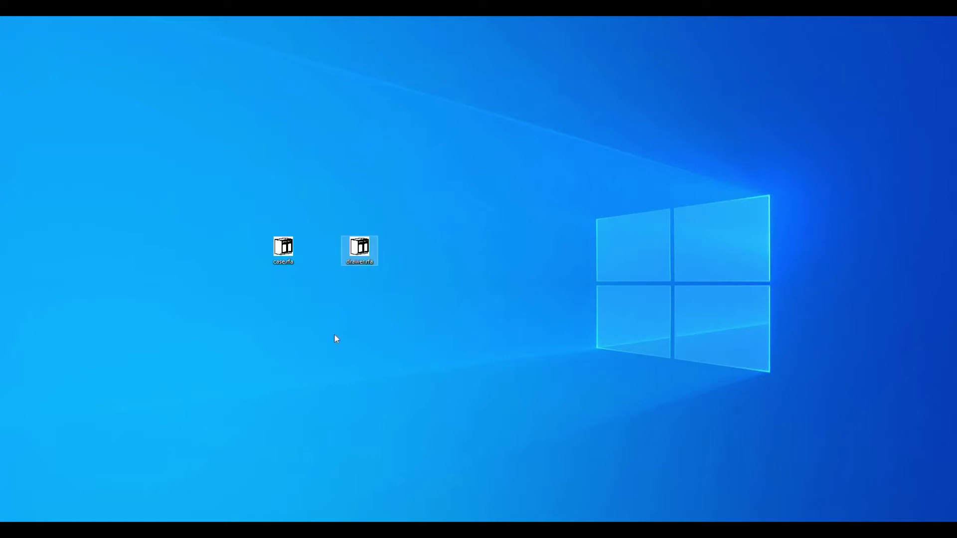
# Open case.rfa in Revit and delete the drawer front together with its void sweep profile and its knob
pyautogui.doubleClick(284, 255)
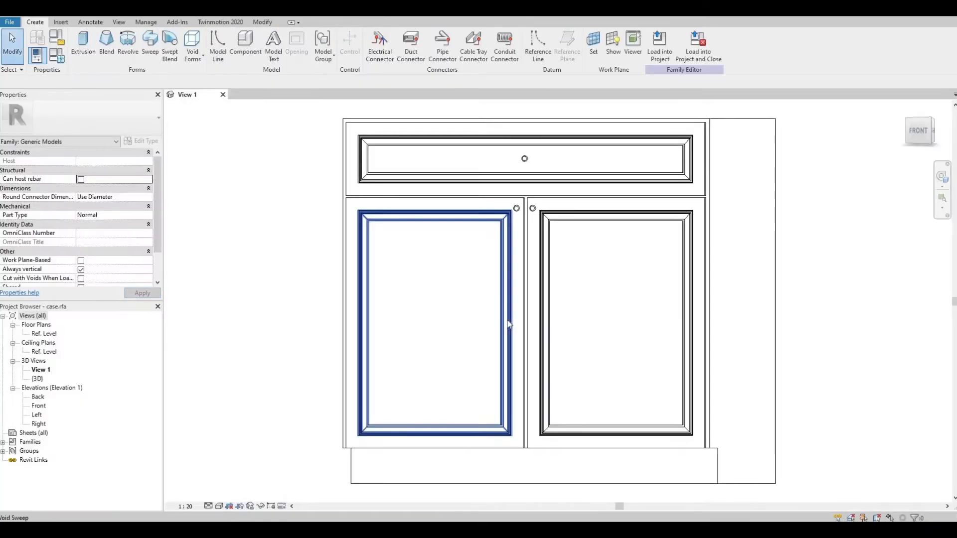
pyautogui.scroll(-1, 501, 327)
pyautogui.keyDown('shift'); pyautogui.moveTo(538, 391); pyautogui.dragTo(534, 343, button='middle'); pyautogui.keyUp('shift')
pyautogui.scroll(1, 505, 296)
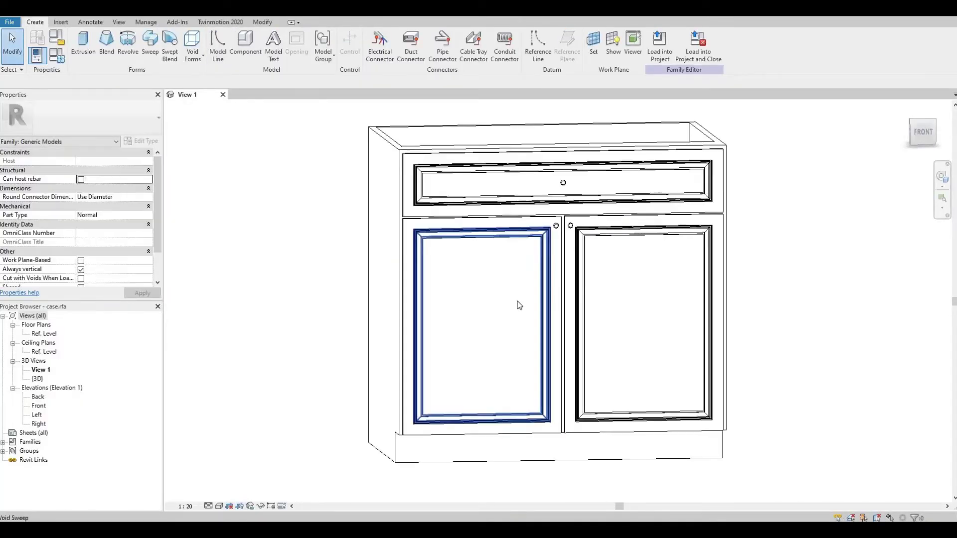
pyautogui.moveTo(536, 299); pyautogui.dragTo(482, 342, button='middle')
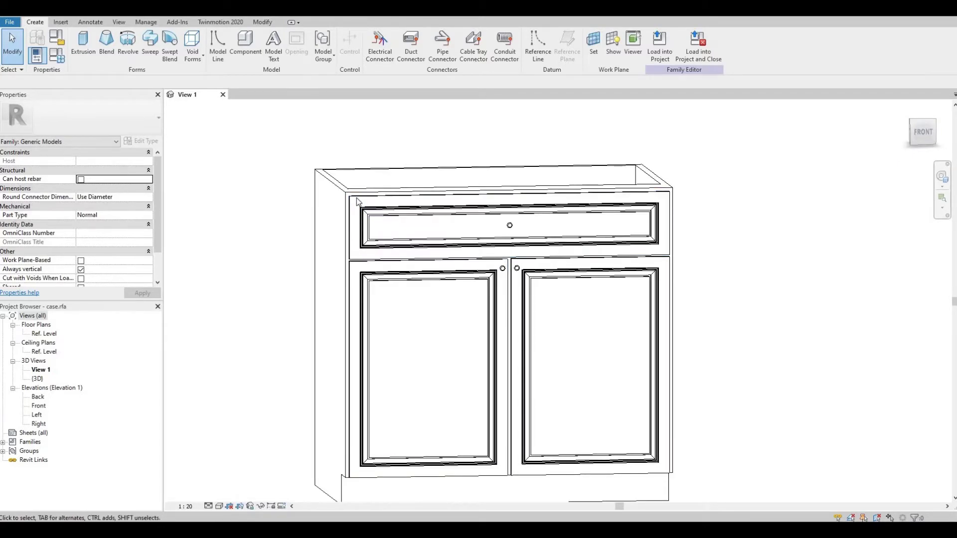
pyautogui.click(369, 210)
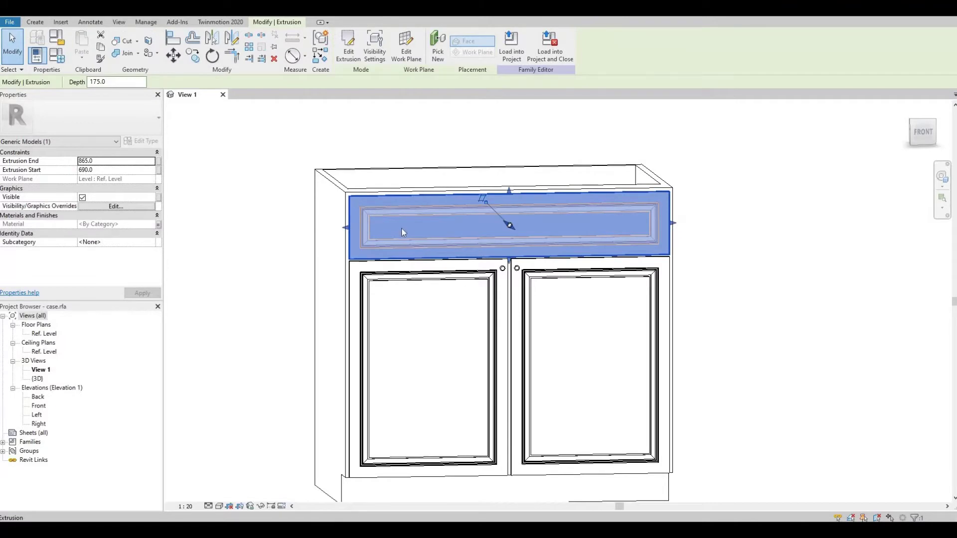
pyautogui.press('Delete')
pyautogui.click(392, 212)
pyautogui.press('Delete')
pyautogui.click(510, 227)
pyautogui.press('Delete')
pyautogui.moveTo(491, 282)
pyautogui.keyDown('shift'); pyautogui.mouseDown(button='middle')
pyautogui.moveTo(453, 291)
pyautogui.moveTo(445, 282)
pyautogui.moveTo(497, 286)
pyautogui.mouseUp(button='middle'); pyautogui.keyUp('shift')
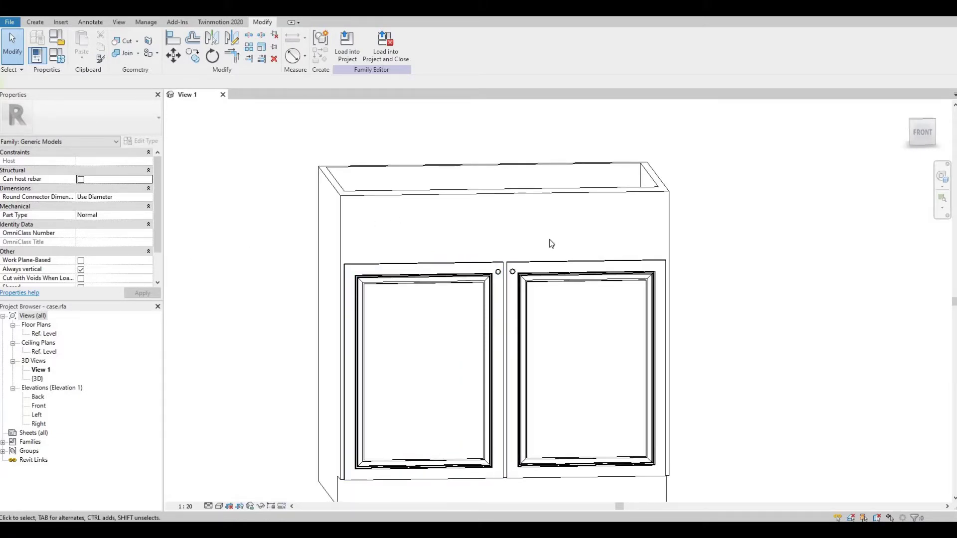
# In the Front elevation, start a void extrusion and sketch a rectangle about 890 by 175 mm over the empty drawer area
pyautogui.doubleClick(38, 406)
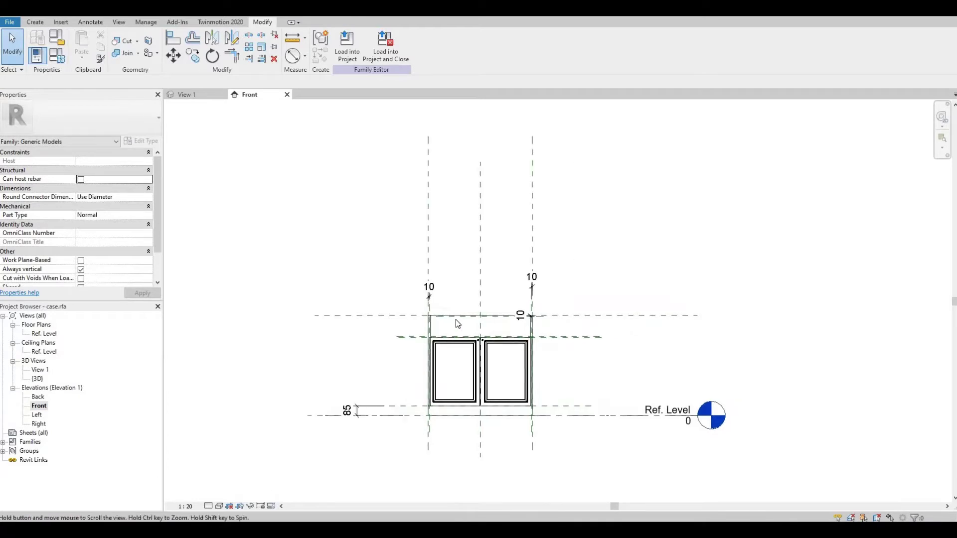
pyautogui.scroll(5, 456, 319)
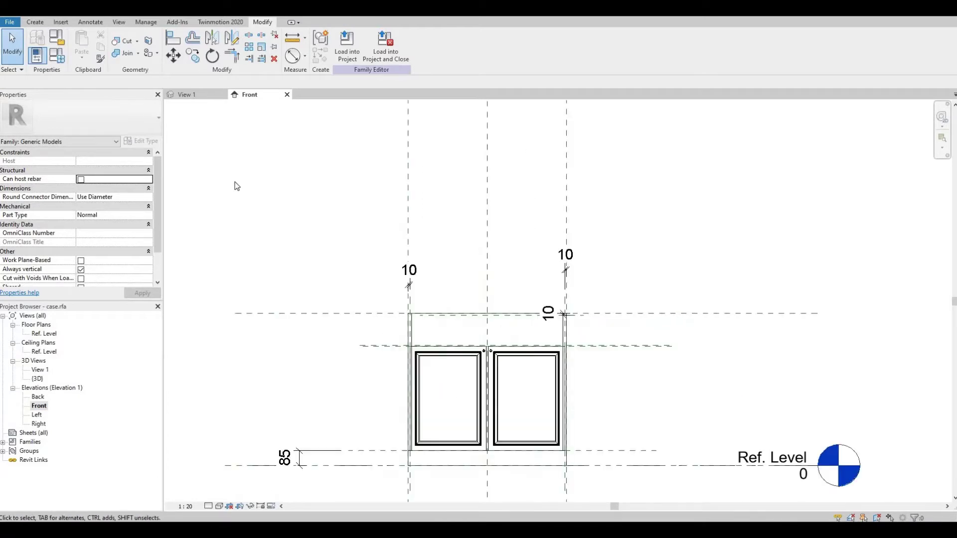
pyautogui.click(44, 23)
pyautogui.click(197, 50)
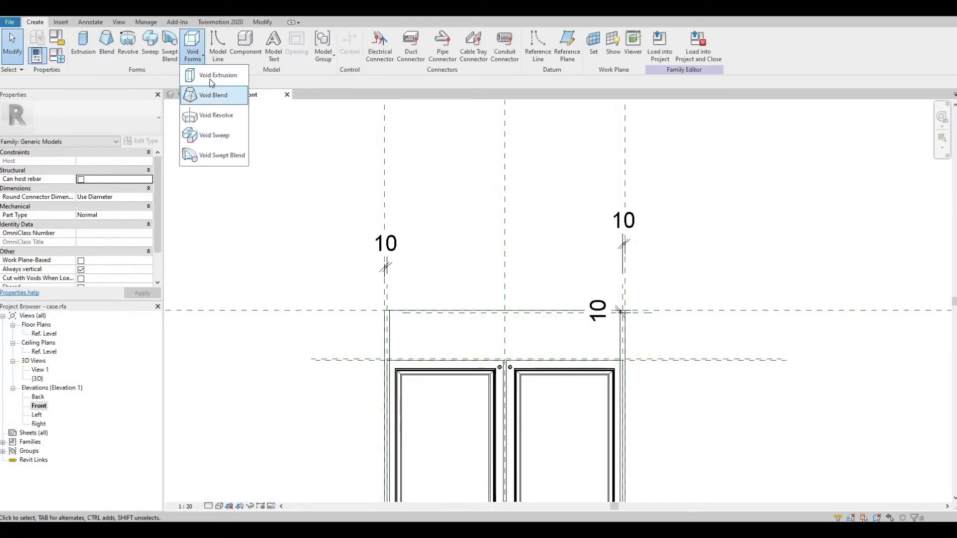
pyautogui.click(212, 75)
pyautogui.click(374, 36)
pyautogui.scroll(4, 414, 324)
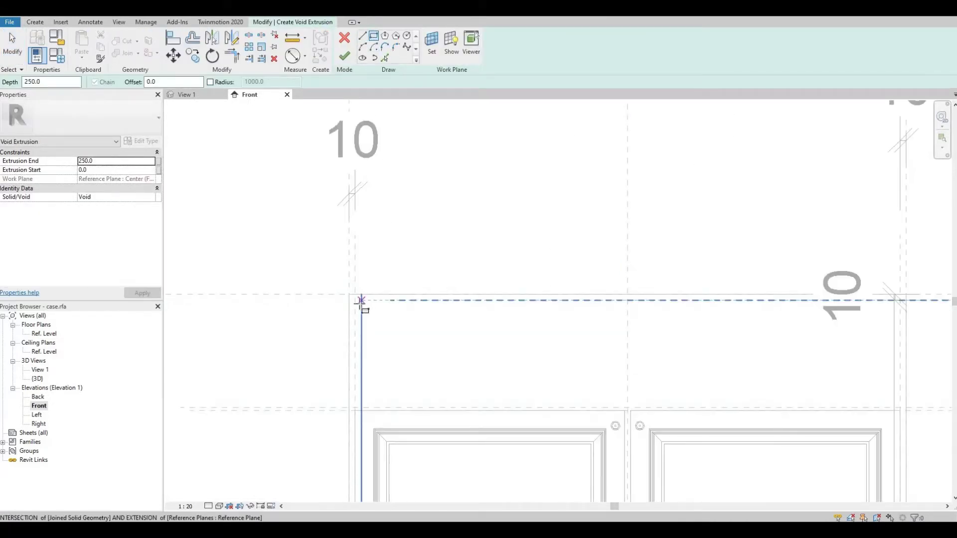
pyautogui.click(355, 300)
pyautogui.click(801, 410)
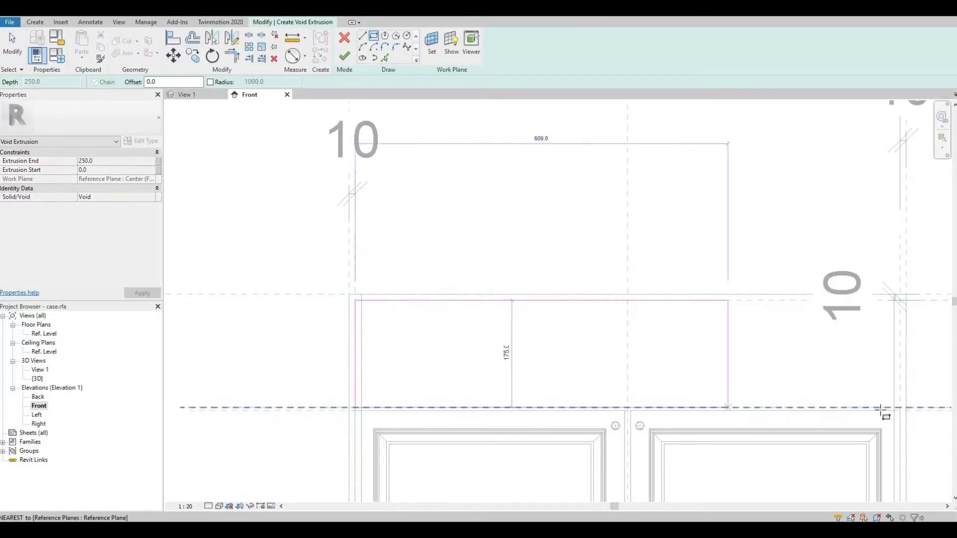
pyautogui.click(895, 409)
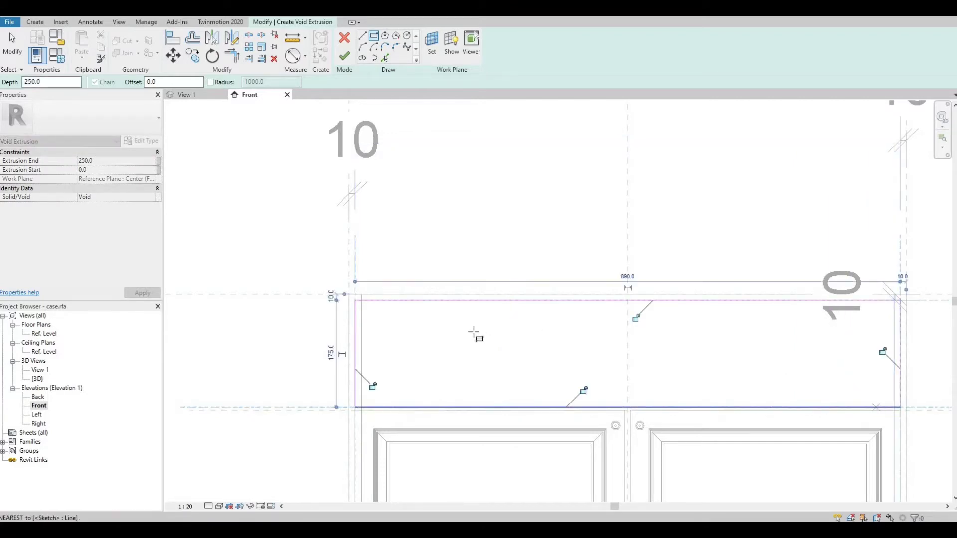
pyautogui.press('Escape')
pyautogui.press('Escape')
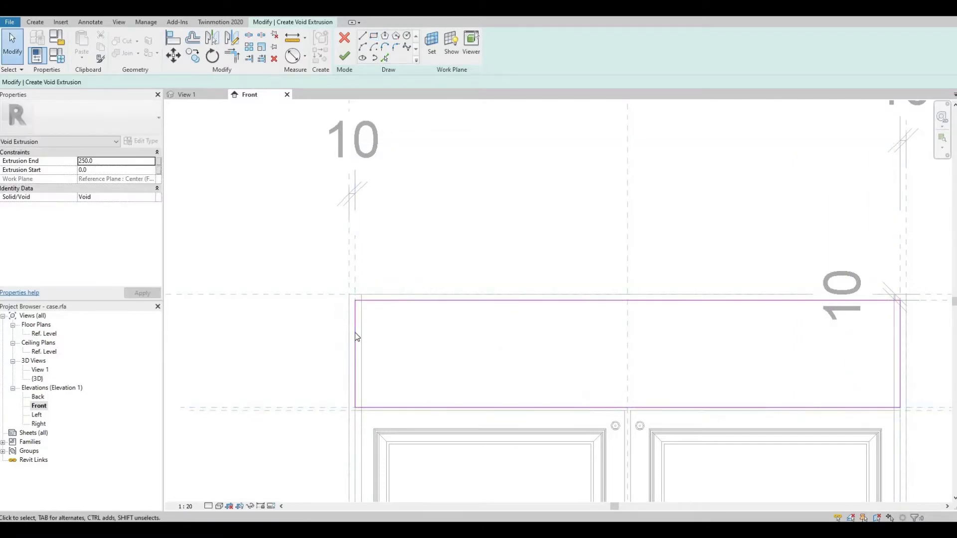
# Move the left edge of the void sketch inward to 32.5 mm from the cabinet's left side
pyautogui.click(356, 337)
pyautogui.press('Right')
pyautogui.press('Right')
pyautogui.press('Right')
pyautogui.press('Right')
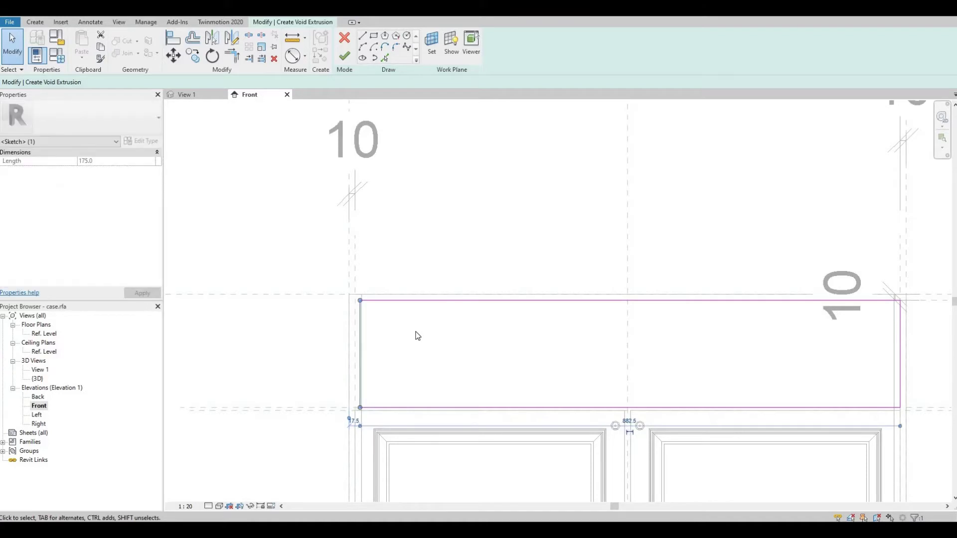
pyautogui.press('Right')
pyautogui.press('Right')
pyautogui.press('Right')
pyautogui.press('Right')
pyautogui.press('Right')
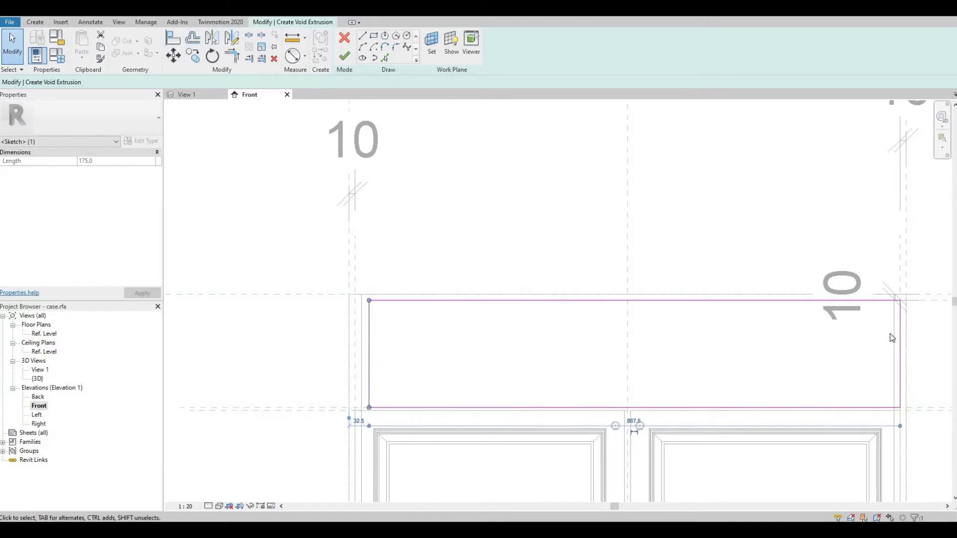
# Move the right edge of the void sketch inward to 30 mm from the cabinet's right side
pyautogui.click(899, 339)
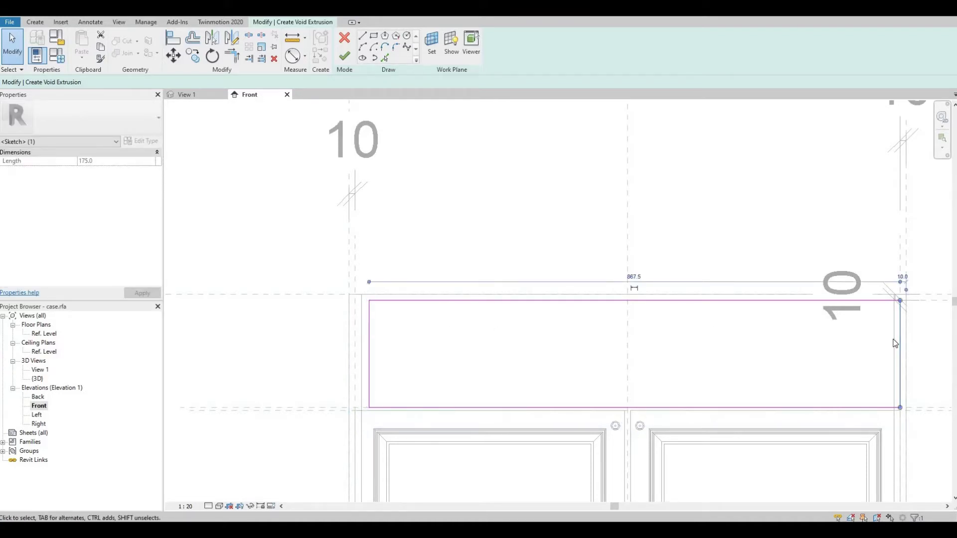
pyautogui.press('Left')
pyautogui.press('Left')
pyautogui.press('Left')
pyautogui.press('Left')
pyautogui.press('Left')
pyautogui.press('Left')
pyautogui.press('Left')
pyautogui.press('Left')
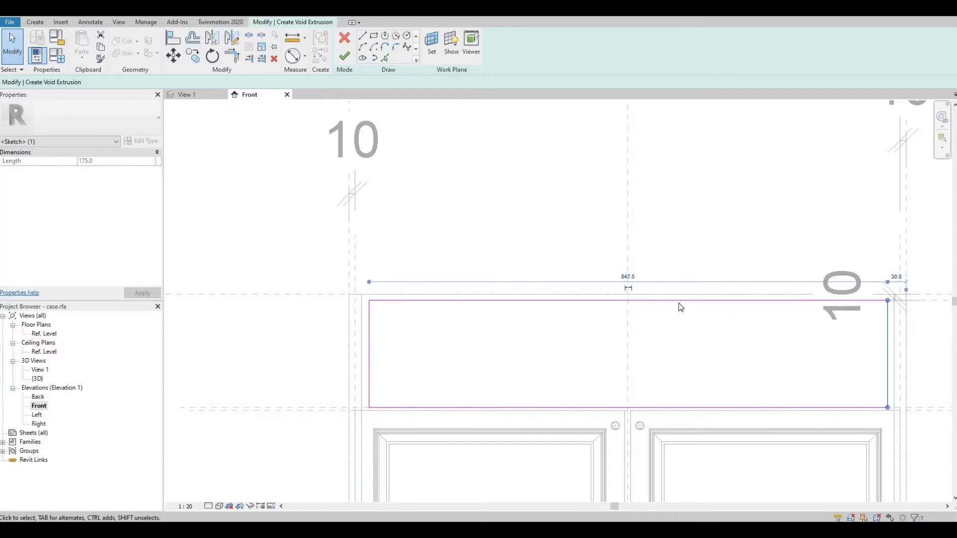
# Lower the sketch's top edge to 25 mm below the cabinet top and raise its bottom edge, making the rectangle 145 mm high
pyautogui.click(682, 301)
pyautogui.press('Down')
pyautogui.press('Down')
pyautogui.press('Down')
pyautogui.press('Down')
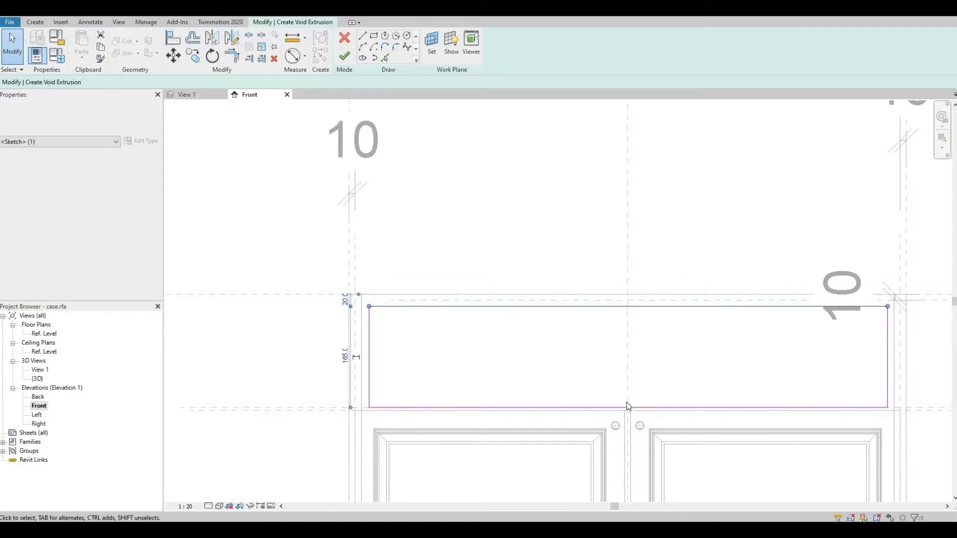
pyautogui.click(624, 405)
pyautogui.press('Up')
pyautogui.press('Up')
pyautogui.press('Up')
pyautogui.press('Up')
pyautogui.press('Up')
pyautogui.press('Up')
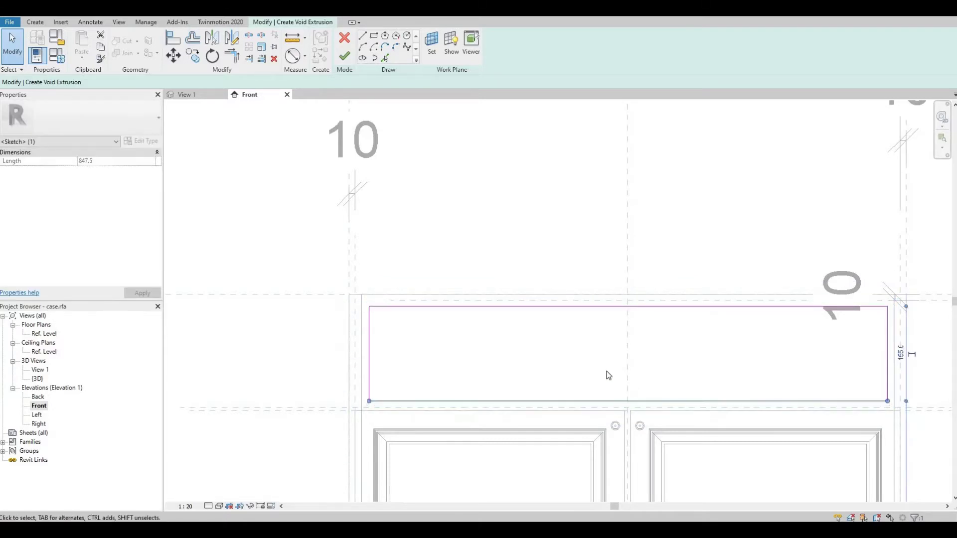
pyautogui.click(593, 307)
pyautogui.press('Down')
pyautogui.press('Down')
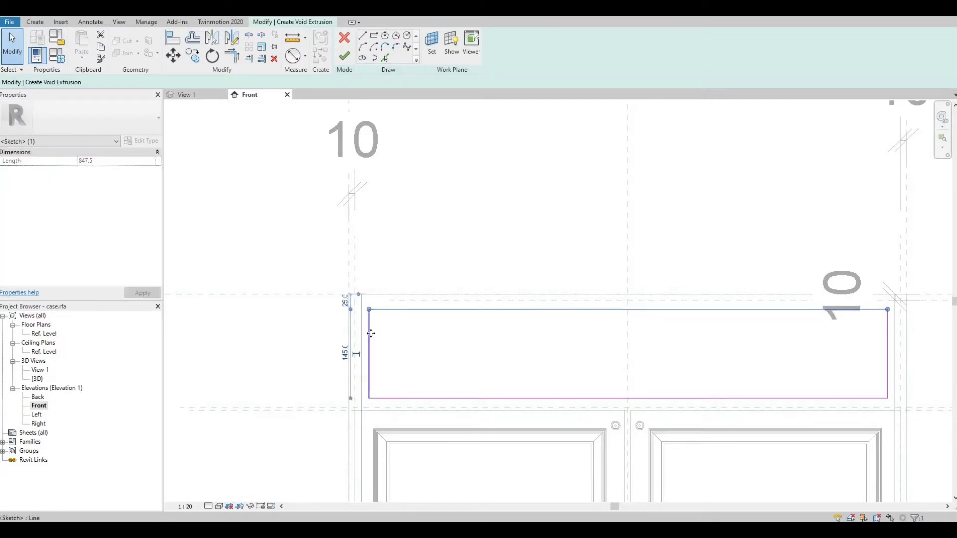
# Set the left sketch edge 37.5 mm and the right edge 35 mm in from the cabinet sides, and finish the void extrusion
pyautogui.click(373, 337)
pyautogui.press('Right')
pyautogui.press('Right')
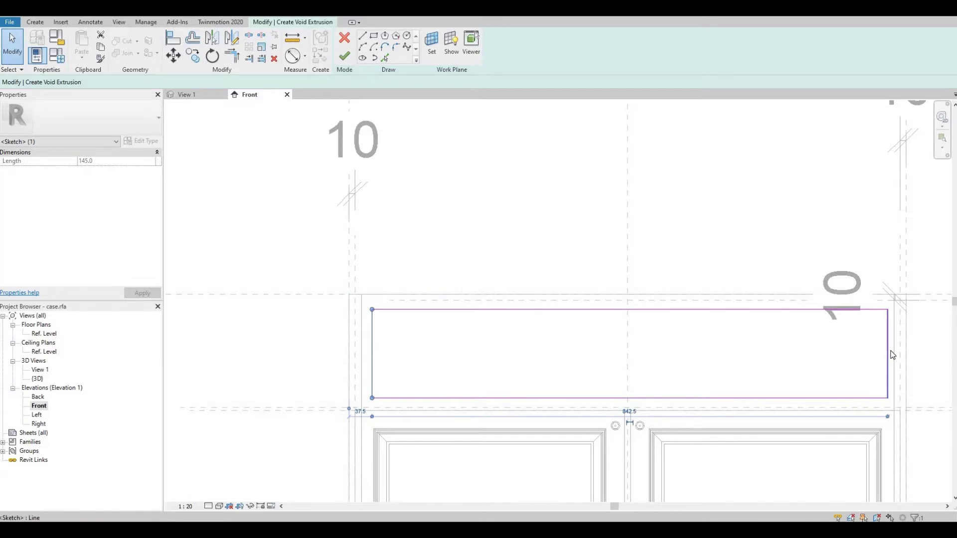
pyautogui.click(890, 349)
pyautogui.press('Left')
pyautogui.press('Left')
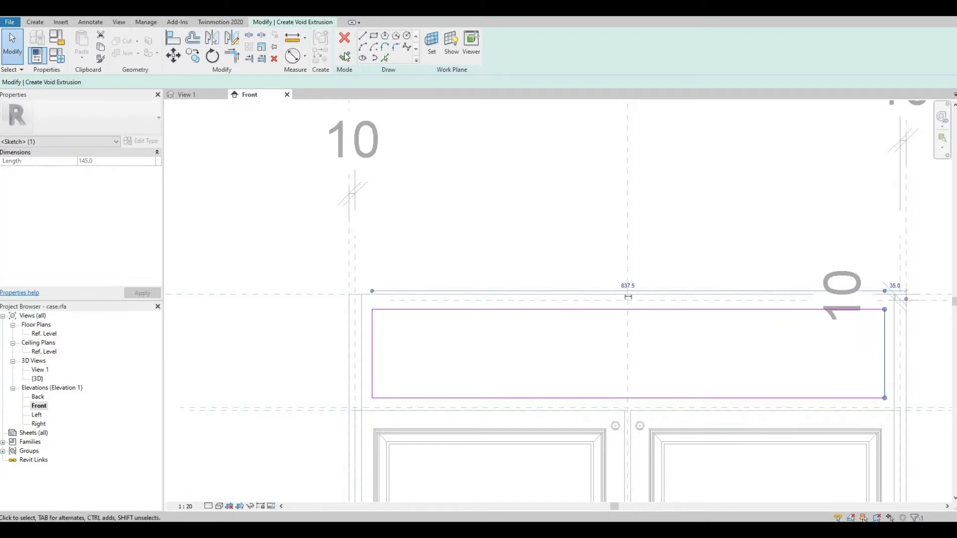
pyautogui.click(344, 56)
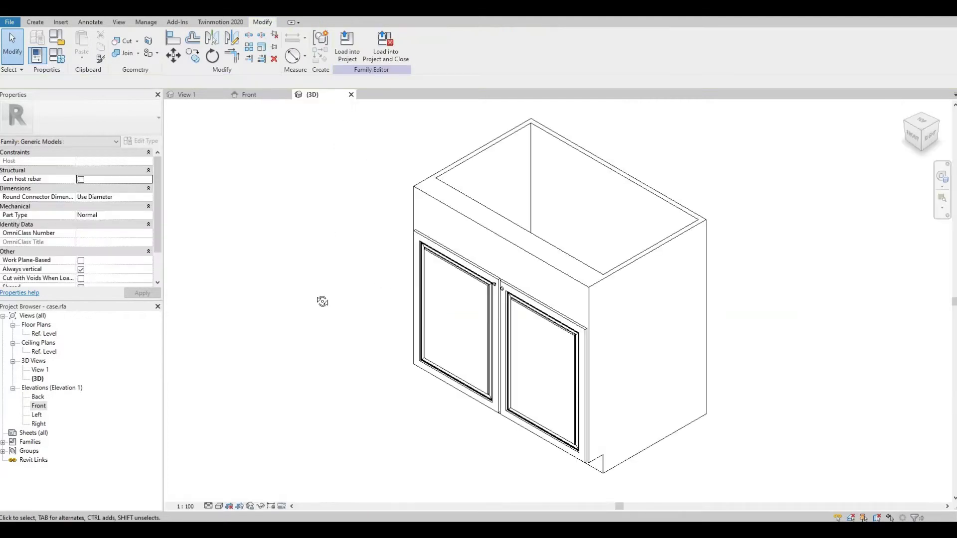
# Stretch the void extrusion through the cabinet's front panel so that it cuts the drawer opening
pyautogui.keyDown('shift'); pyautogui.moveTo(320, 299); pyautogui.dragTo(546, 190, button='middle'); pyautogui.keyUp('shift')
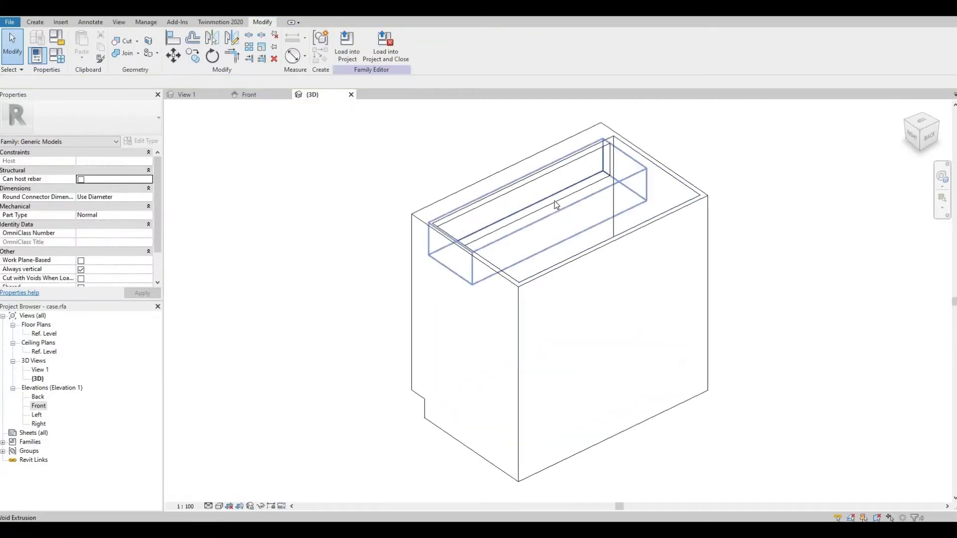
pyautogui.click(556, 209)
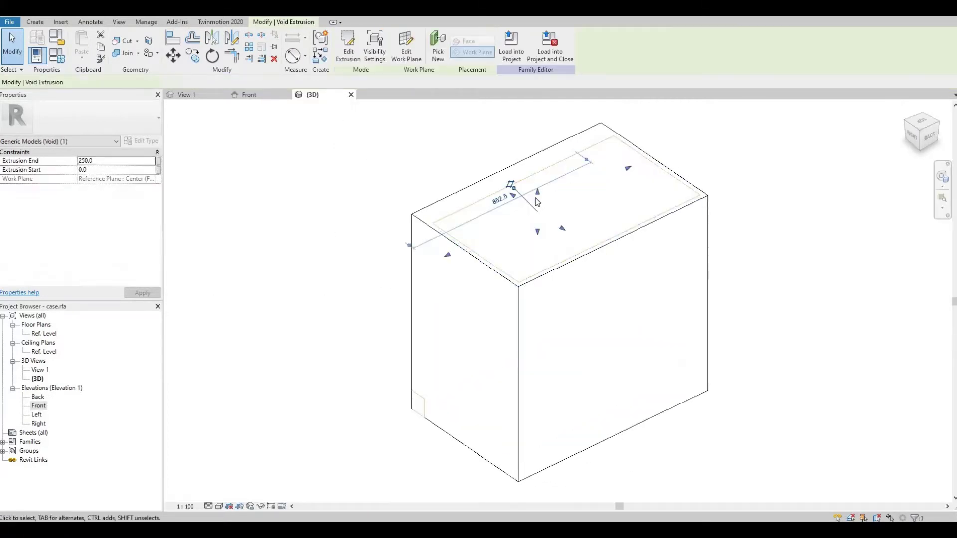
pyautogui.click(511, 187)
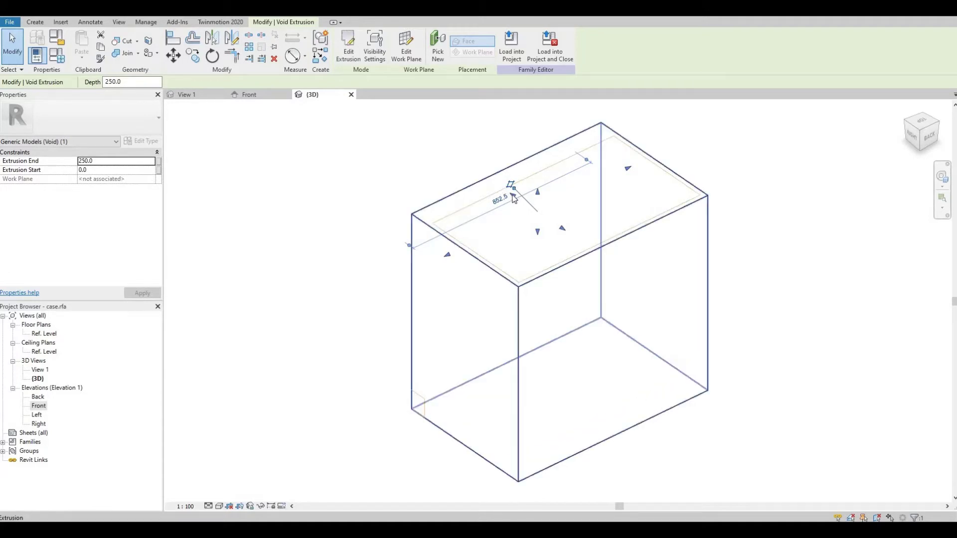
pyautogui.moveTo(505, 190); pyautogui.dragTo(471, 247)
pyautogui.click(743, 199)
pyautogui.keyDown('shift'); pyautogui.moveTo(703, 200); pyautogui.dragTo(571, 329, button='middle'); pyautogui.keyUp('shift')
pyautogui.keyDown('shift'); pyautogui.moveTo(763, 239); pyautogui.dragTo(608, 270, button='middle'); pyautogui.keyUp('shift')
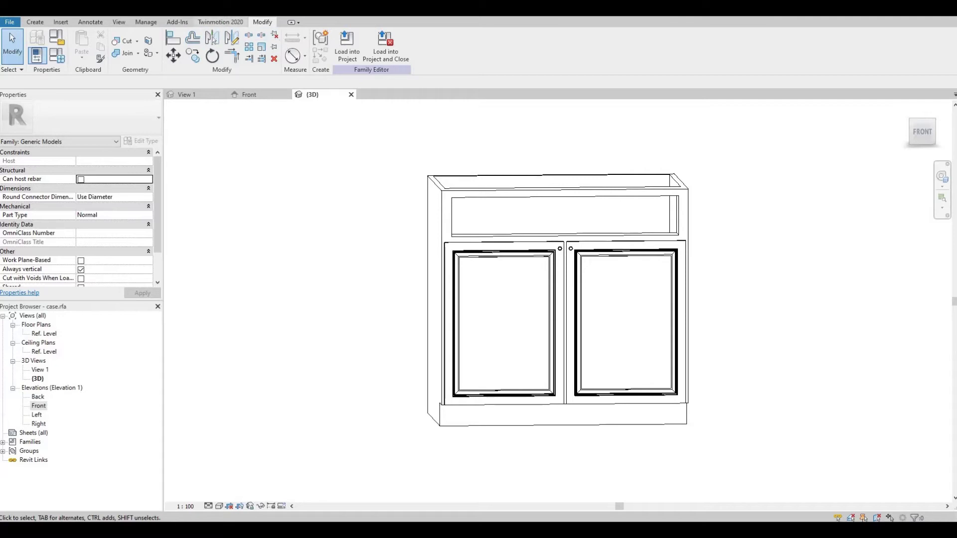
# Open the drawer.rfa family from the desktop
pyautogui.click(231, 11)
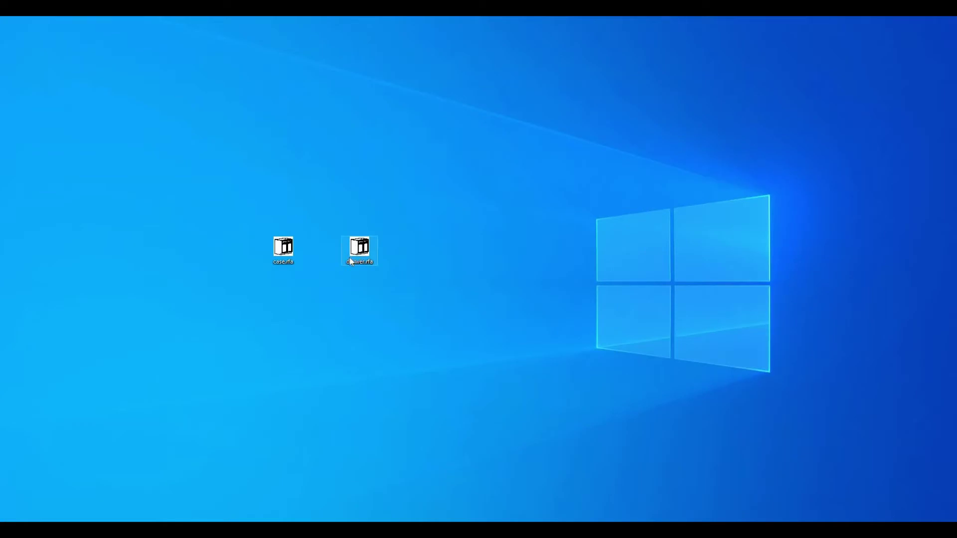
pyautogui.doubleClick(355, 253)
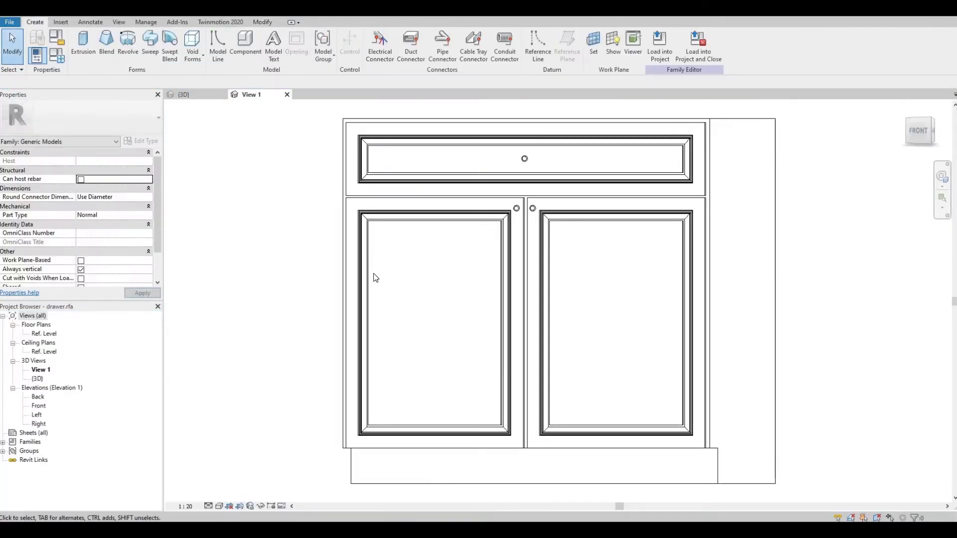
pyautogui.keyDown('shift'); pyautogui.moveTo(435, 289); pyautogui.dragTo(441, 300, button='middle'); pyautogui.keyUp('shift')
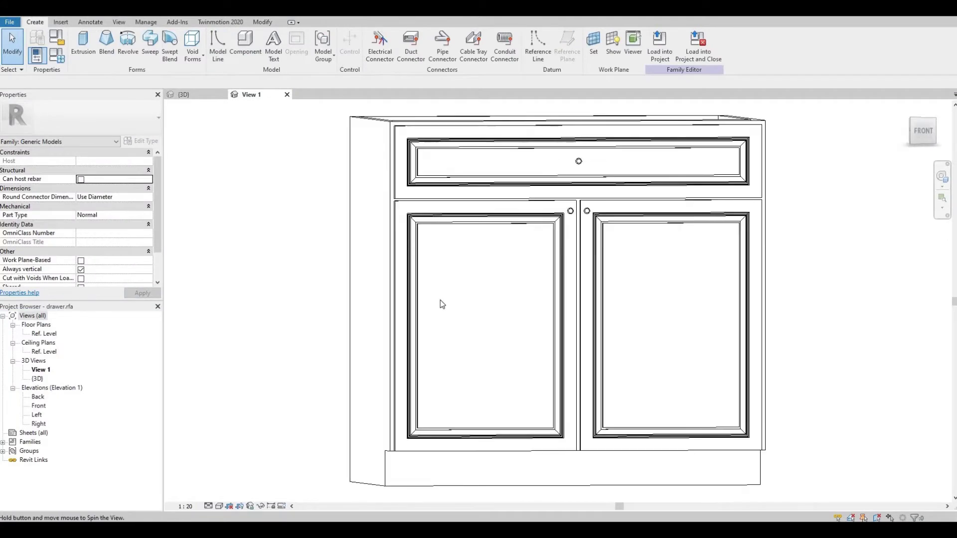
# Delete the cabinet case and both doors with their knobs, keeping only the drawer front and its knob
pyautogui.scroll(-1, 441, 300)
pyautogui.moveTo(771, 489); pyautogui.dragTo(323, 335)
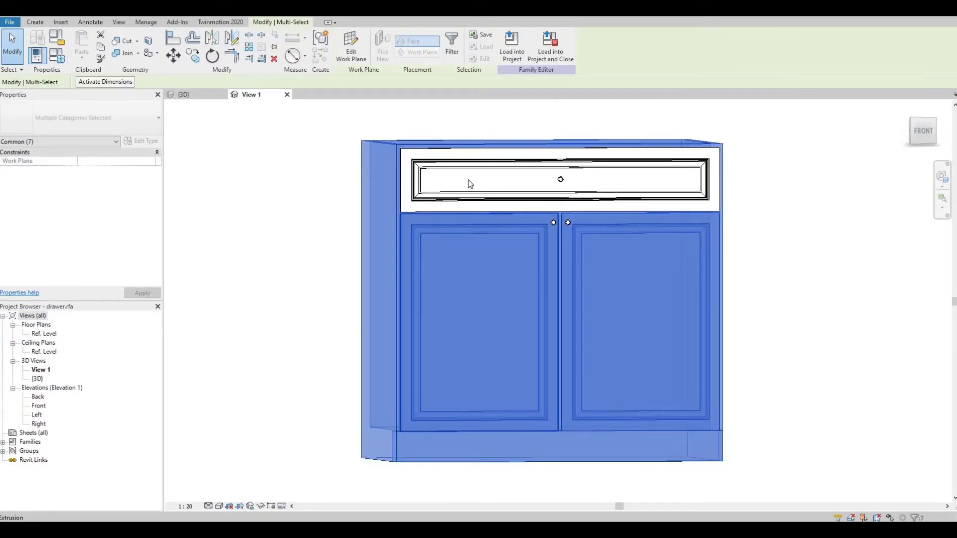
pyautogui.press('Delete')
pyautogui.moveTo(607, 256); pyautogui.dragTo(534, 220)
pyautogui.press('Delete')
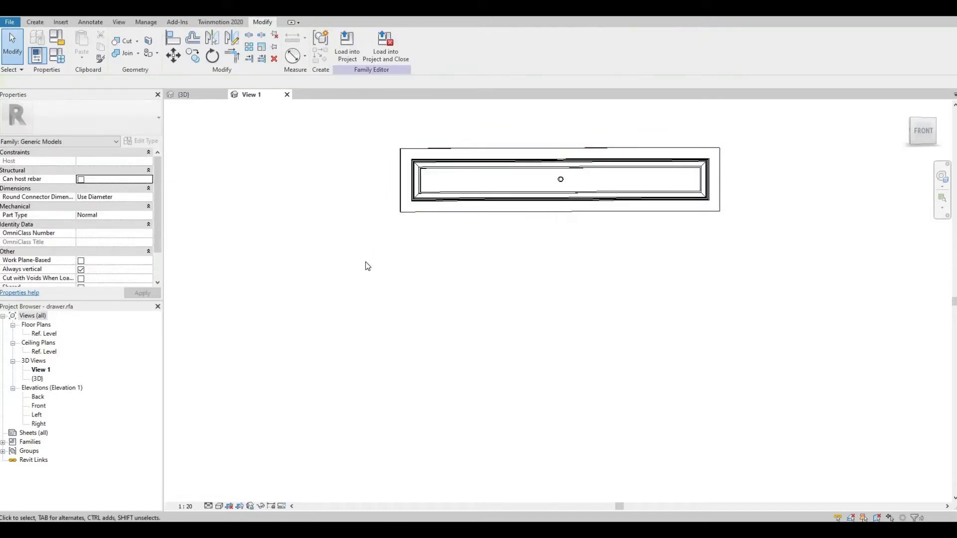
# In the Front elevation, start an extrusion and sketch a rectangle about 825 mm wide and 160 mm high over the drawer front
pyautogui.doubleClick(38, 408)
pyautogui.scroll(2, 530, 328)
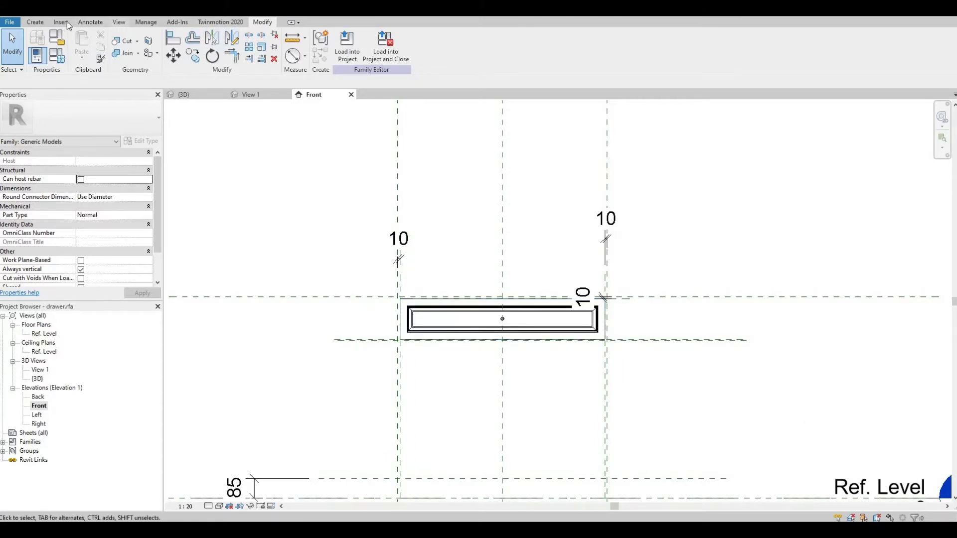
pyautogui.click(36, 23)
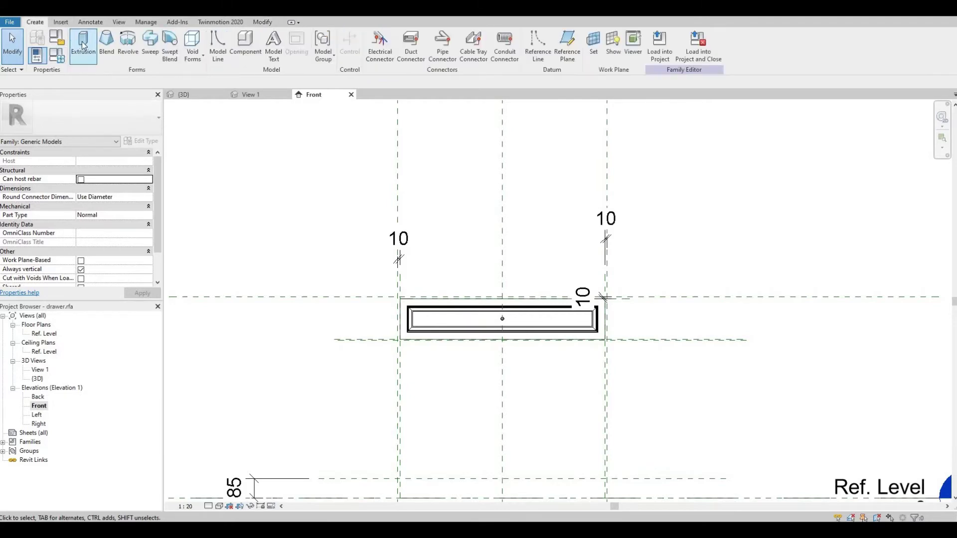
pyautogui.click(82, 43)
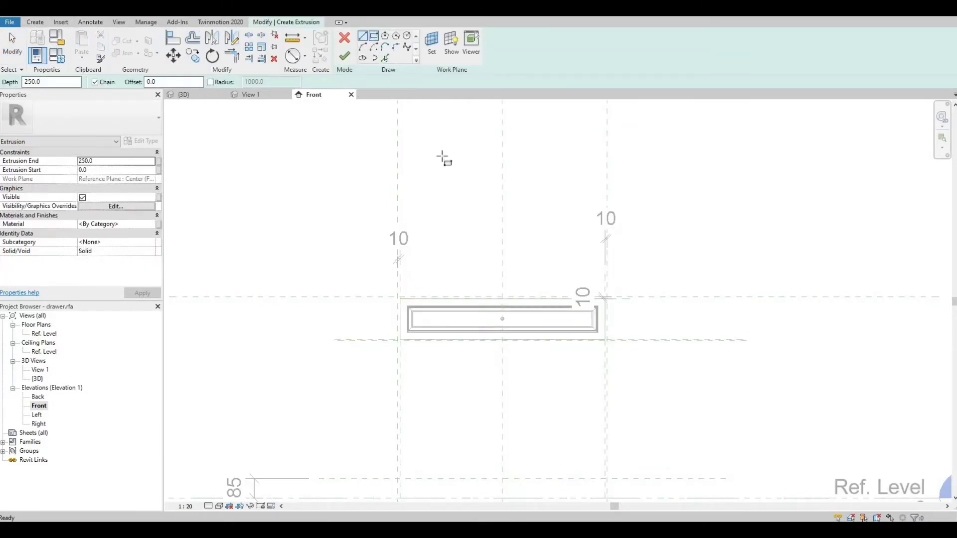
pyautogui.scroll(3, 421, 325)
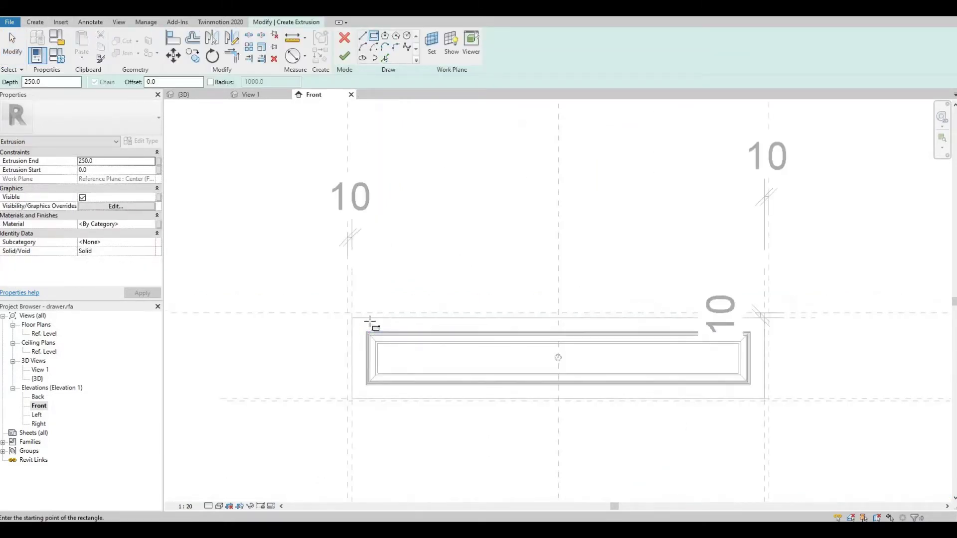
pyautogui.click(368, 318)
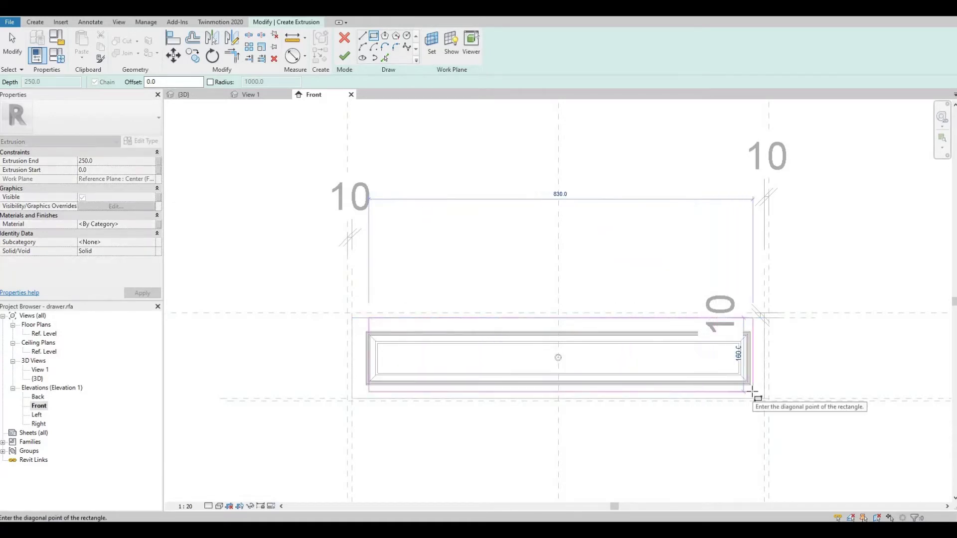
pyautogui.click(462, 302)
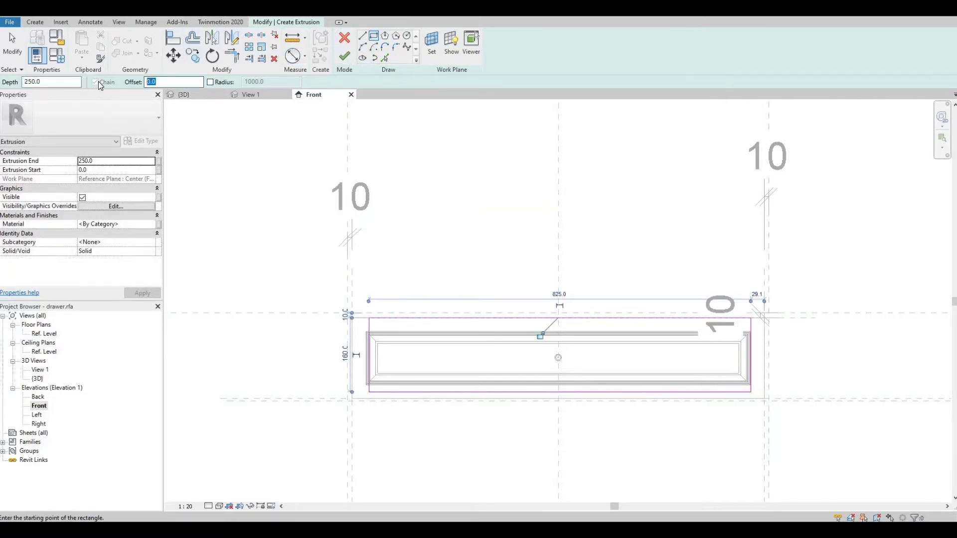
# Sketch a second rectangle inside the first, using a 12 mm inward offset
pyautogui.write('12')
pyautogui.click(369, 318)
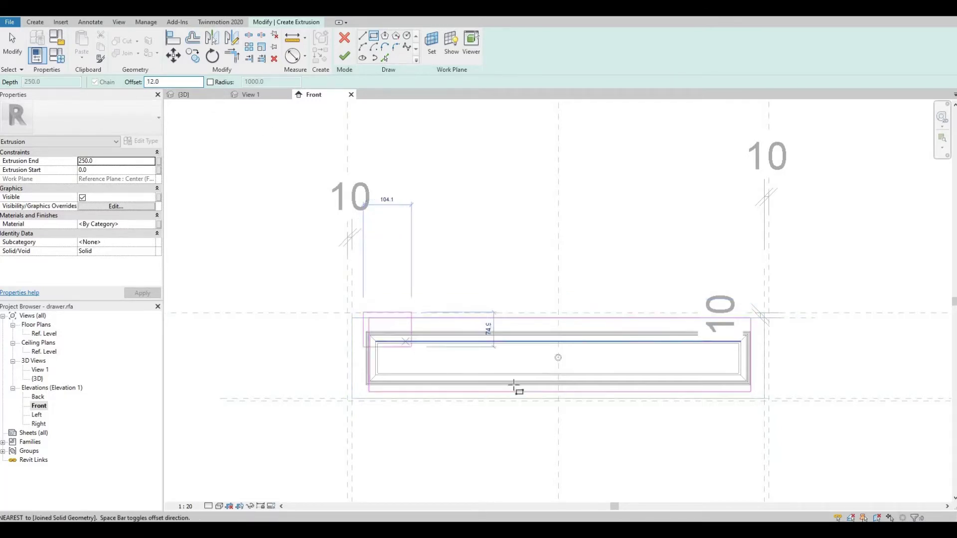
pyautogui.scroll(4, 730, 378)
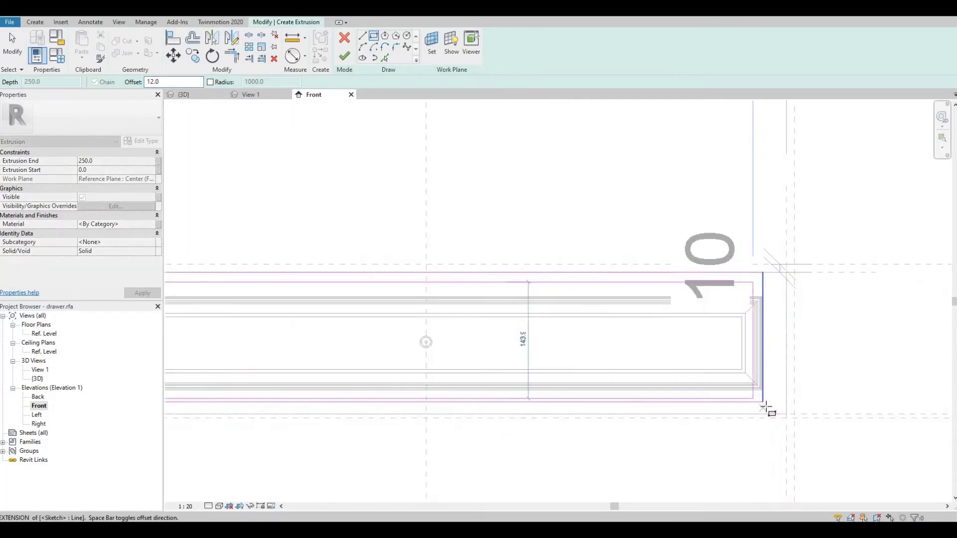
pyautogui.click(738, 397)
pyautogui.scroll(-2, 663, 372)
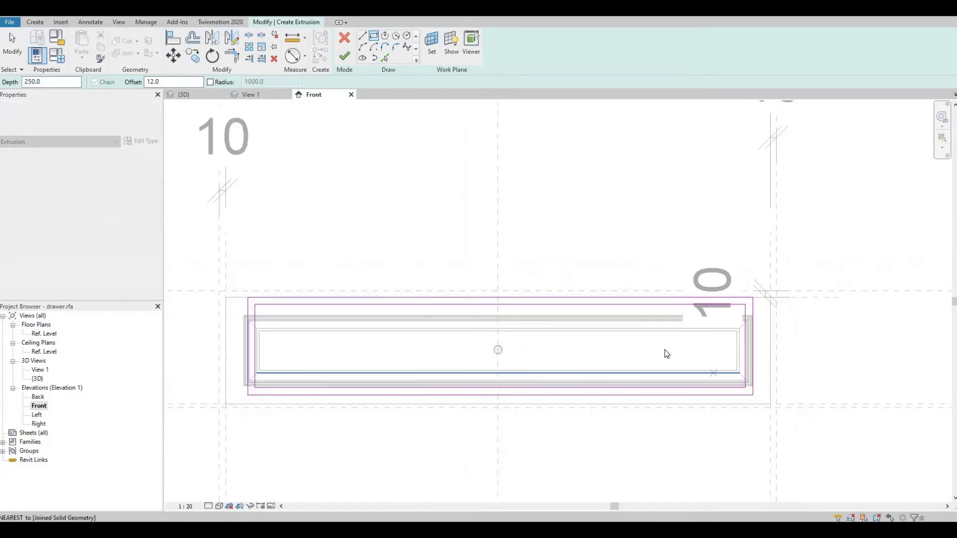
pyautogui.press('Escape')
pyautogui.moveTo(361, 297); pyautogui.dragTo(422, 293, button='middle')
pyautogui.scroll(1, 417, 288)
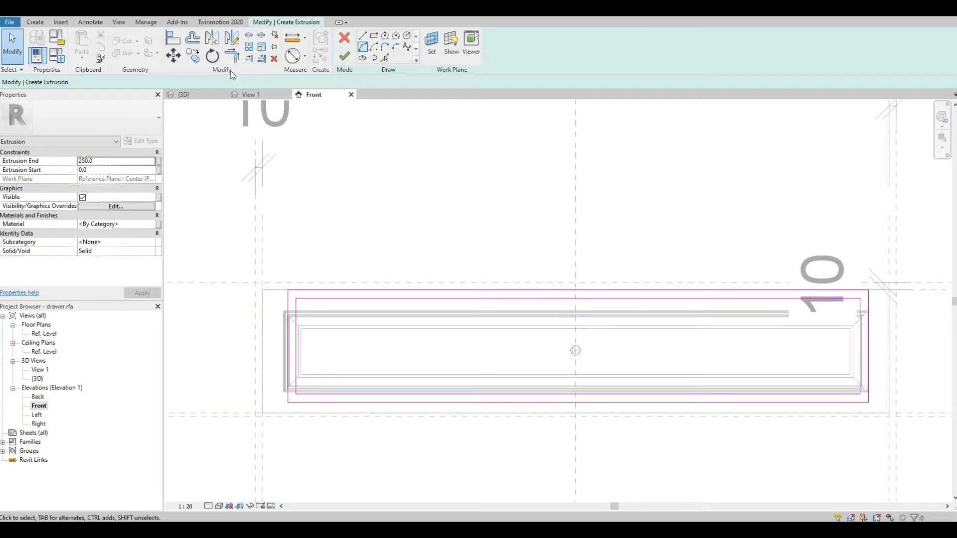
pyautogui.click(414, 298)
pyautogui.press('Delete')
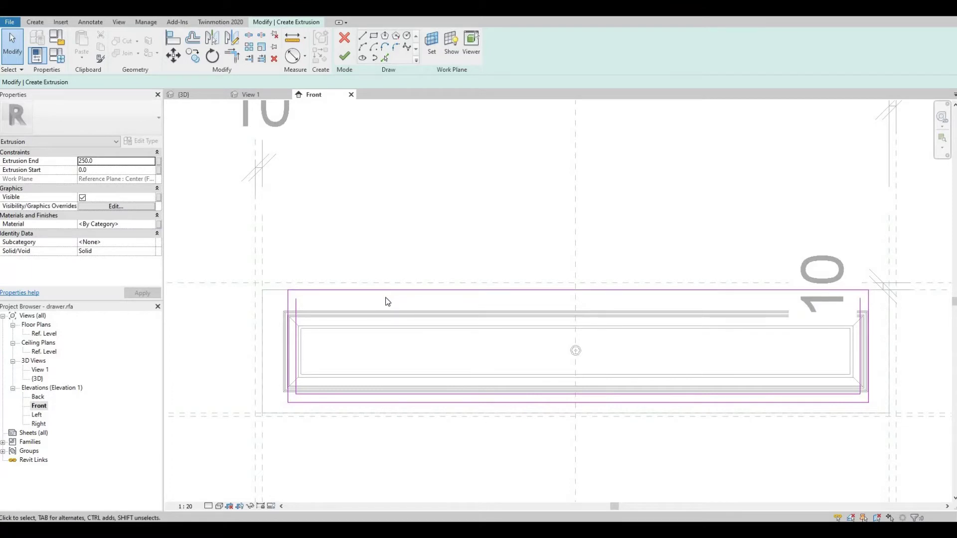
pyautogui.hotkey('ctrl', 'z')
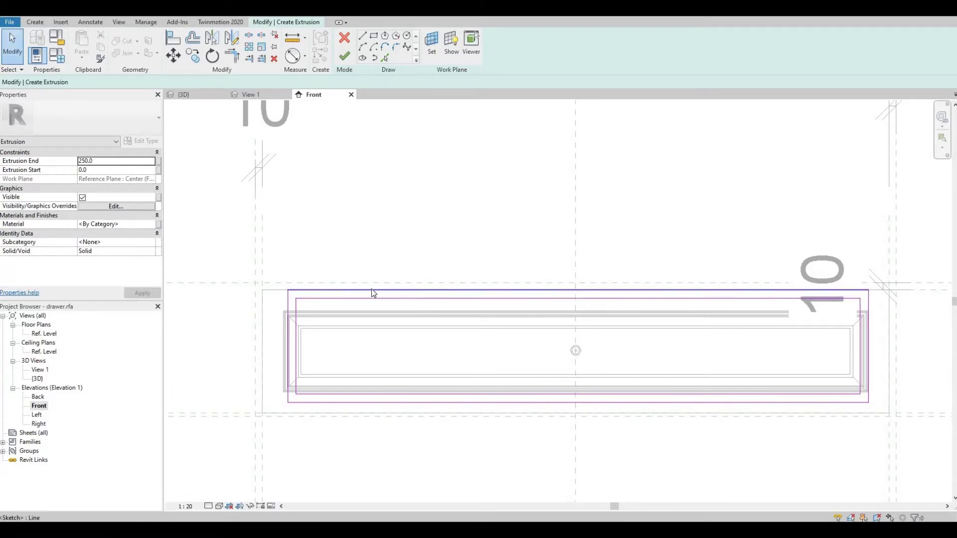
# Delete the outer rectangle's top line and split the inner rectangle's top line a little left of its midpoint
pyautogui.click(397, 286)
pyautogui.press('Delete')
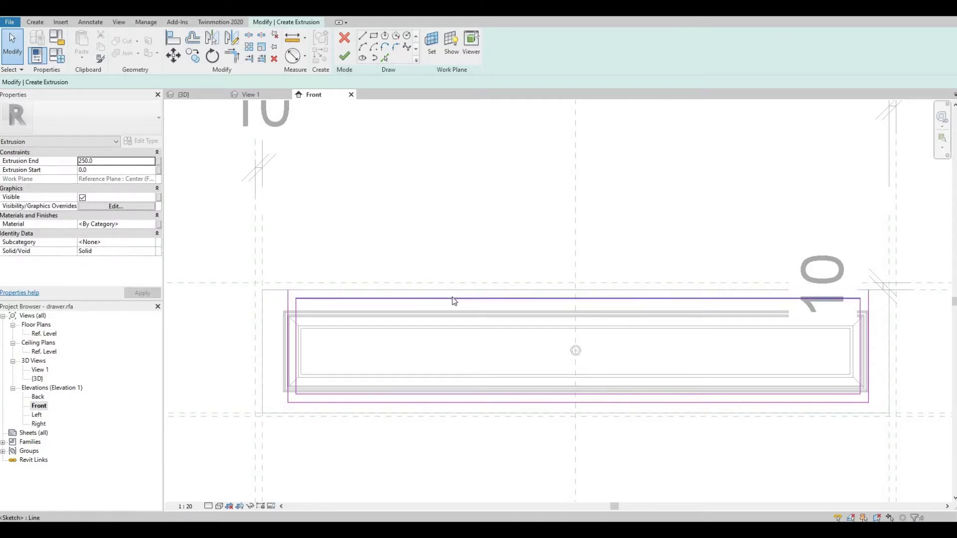
pyautogui.press('s')
pyautogui.press('l')
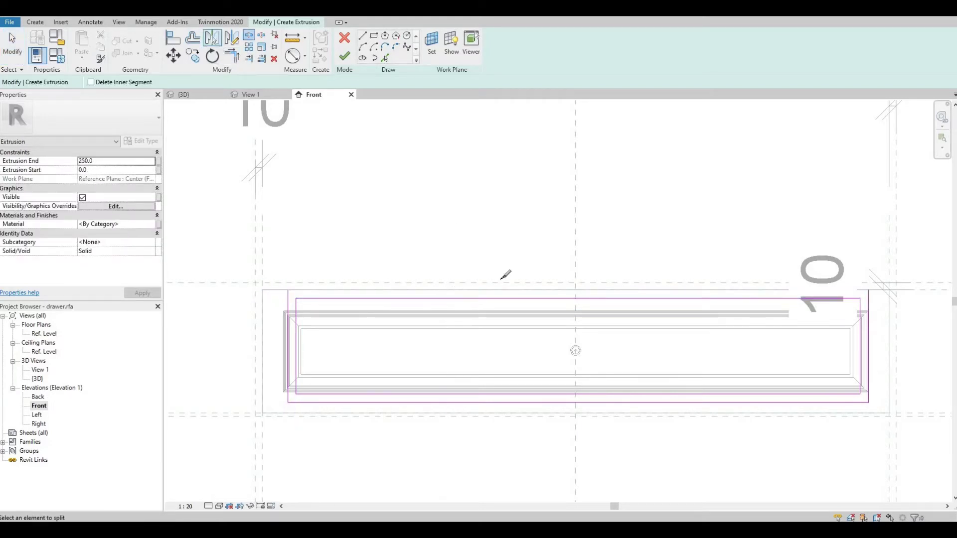
pyautogui.click(503, 298)
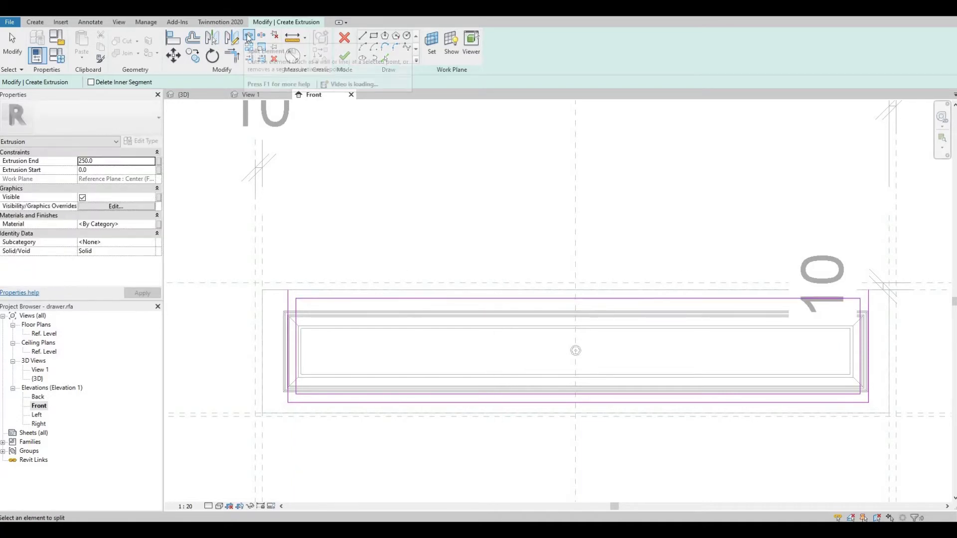
pyautogui.press('Escape')
# Trim the inner top line's left segment to the outer and inner left verticals, capping the left side of the profile
pyautogui.scroll(2, 329, 324)
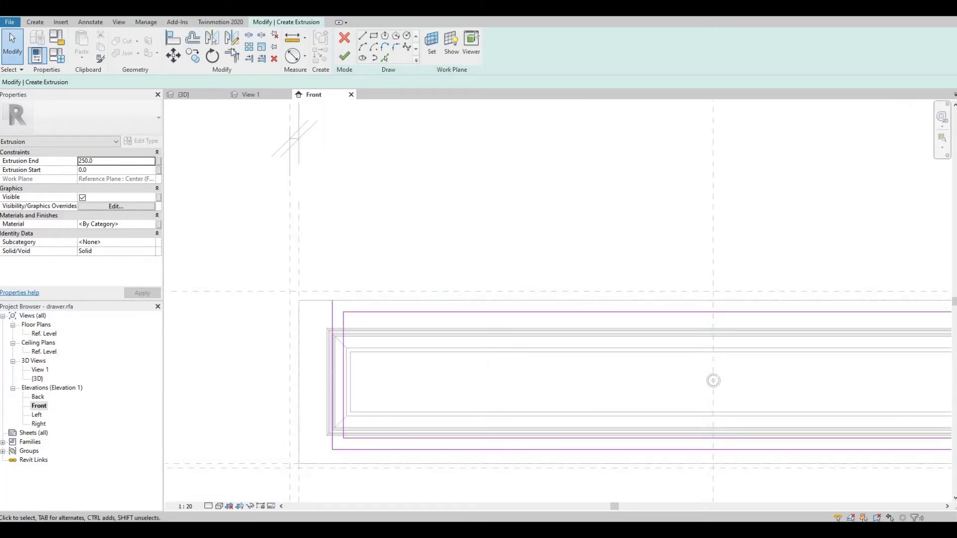
pyautogui.click(233, 55)
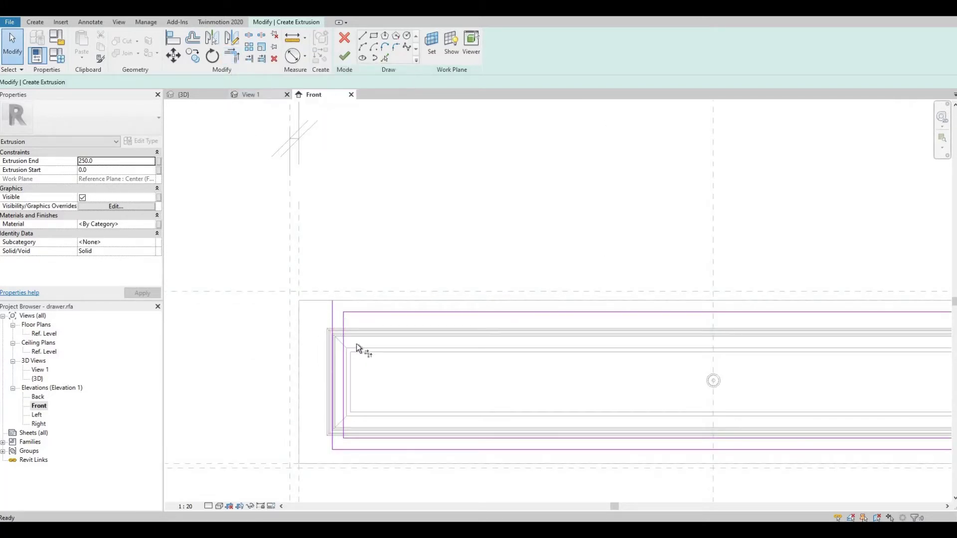
pyautogui.click(368, 314)
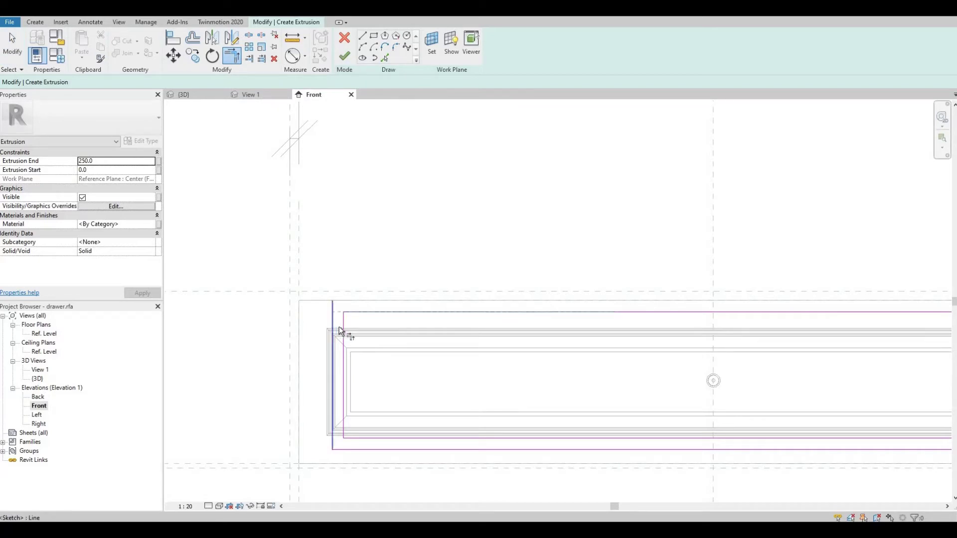
pyautogui.click(341, 316)
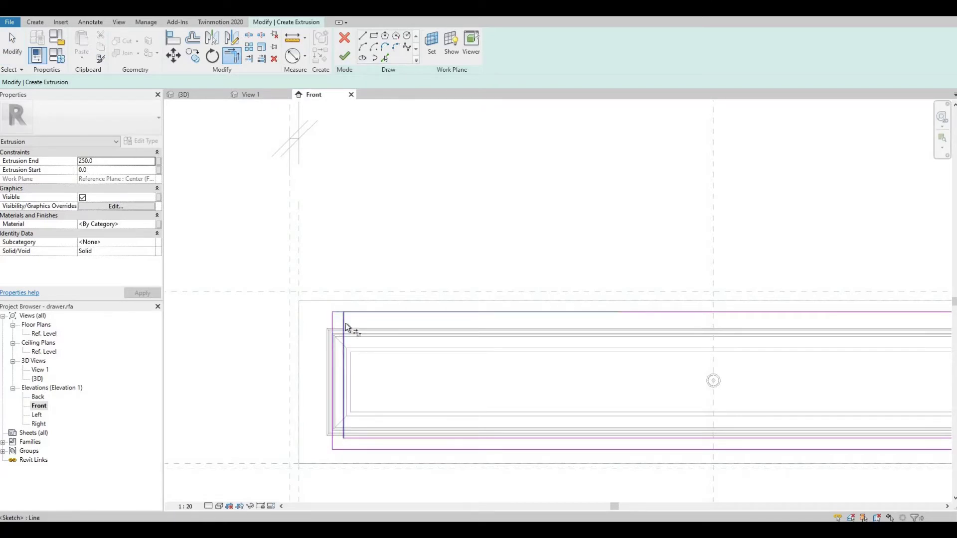
pyautogui.click(348, 327)
# Trim the remaining top segment to the outer and inner right verticals, closing the U-shaped profile, and finish the extrusion
pyautogui.scroll(-1, 349, 334)
pyautogui.scroll(-1, 483, 407)
pyautogui.moveTo(904, 344); pyautogui.dragTo(613, 352, button='middle')
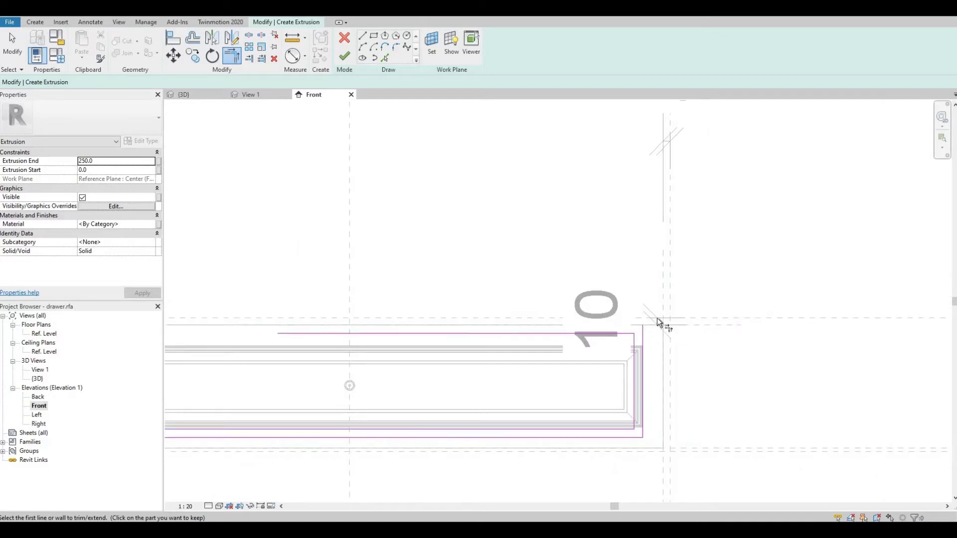
pyautogui.scroll(3, 615, 352)
pyautogui.scroll(1, 658, 324)
pyautogui.click(642, 336)
pyautogui.click(641, 340)
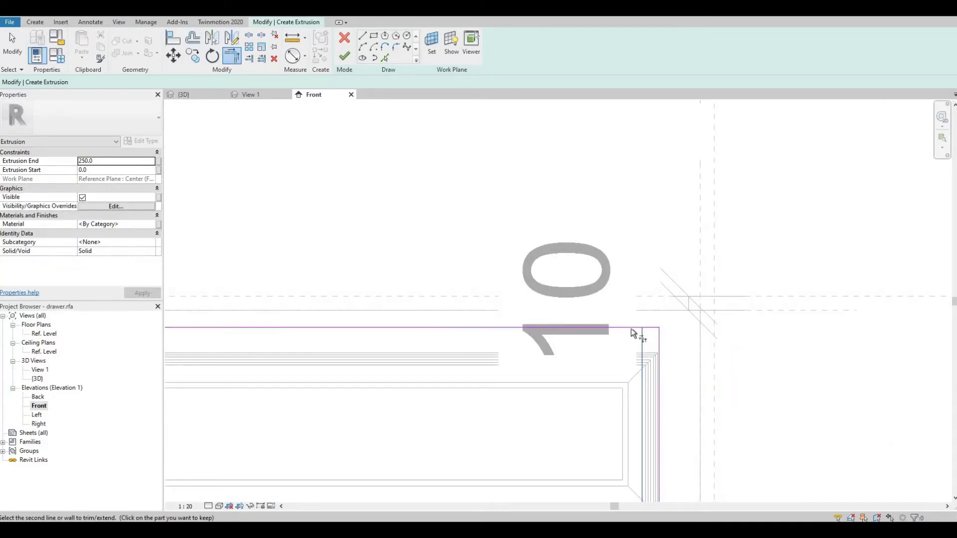
pyautogui.scroll(-3, 648, 378)
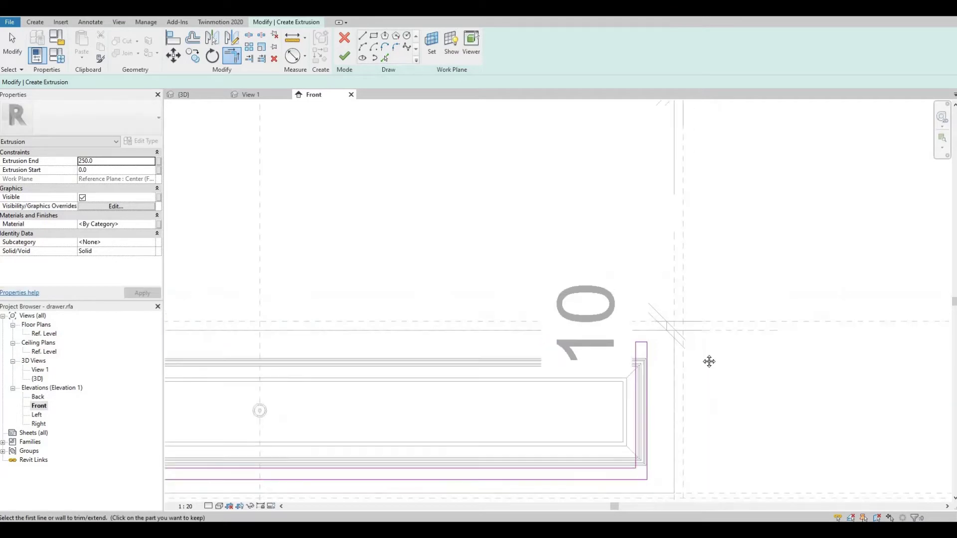
pyautogui.press('Escape')
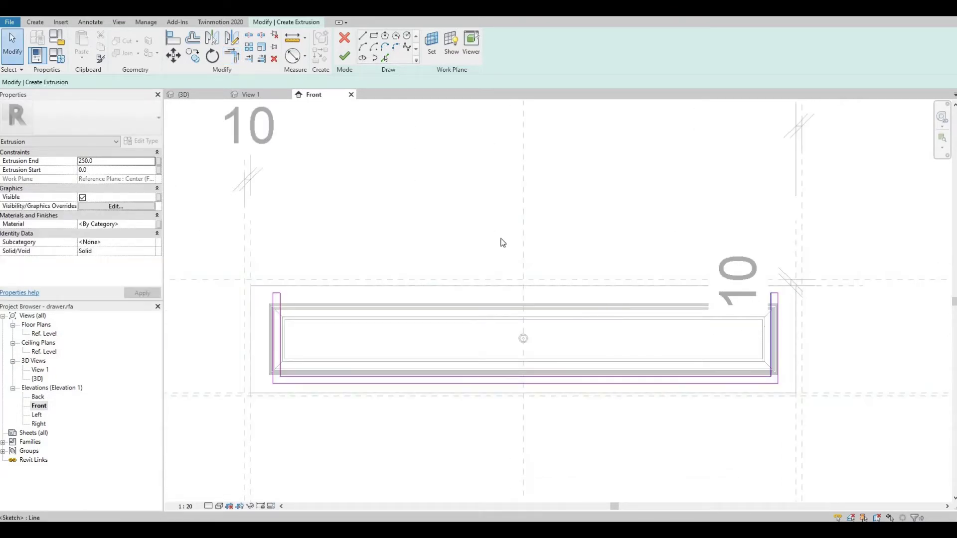
pyautogui.click(345, 56)
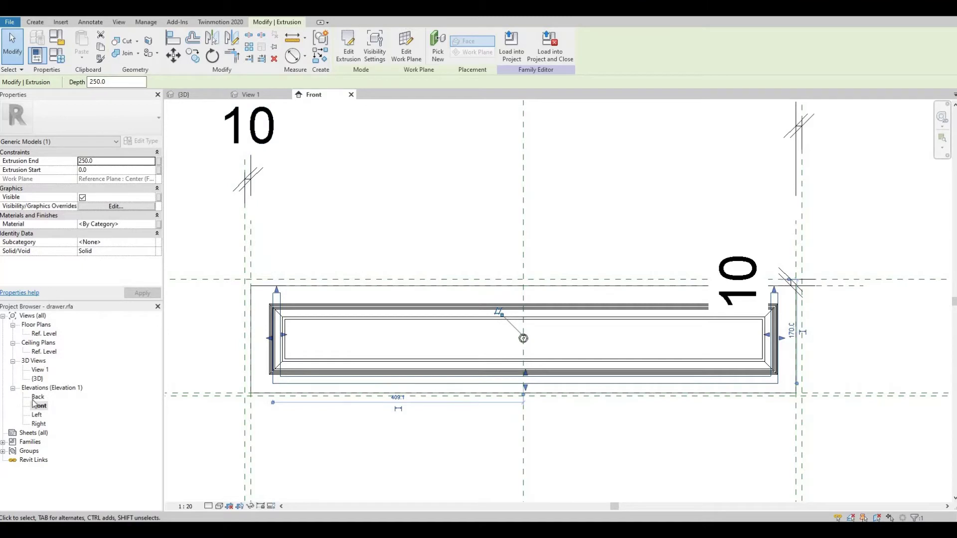
# In the Ref. Level plan, stretch the drawer box extrusion's back edge past the centre plane to an extrusion start of about -161.7 mm
pyautogui.doubleClick(48, 334)
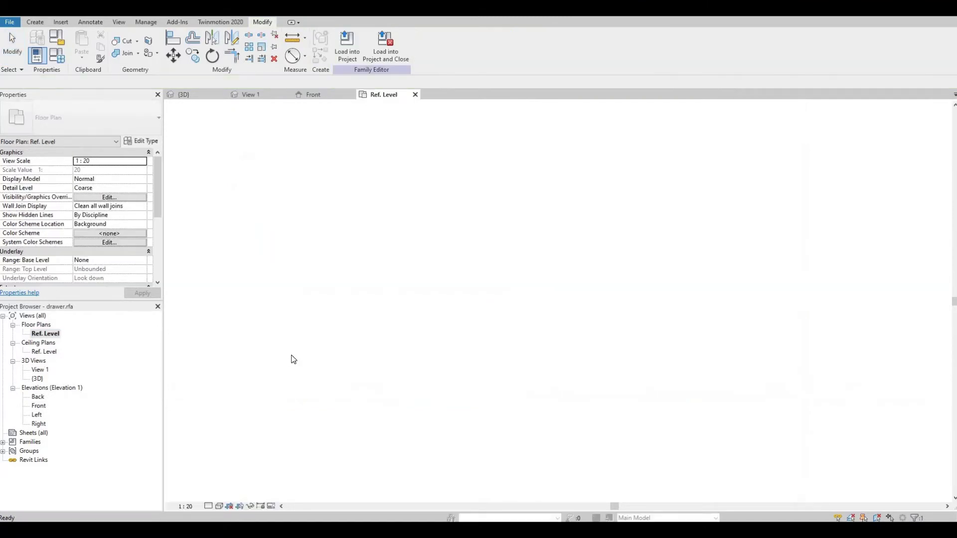
pyautogui.moveTo(520, 183); pyautogui.dragTo(457, 196, button='middle')
pyautogui.scroll(4, 459, 206)
pyautogui.moveTo(419, 297); pyautogui.dragTo(450, 367, button='middle')
pyautogui.scroll(4, 452, 371)
pyautogui.scroll(5, 451, 369)
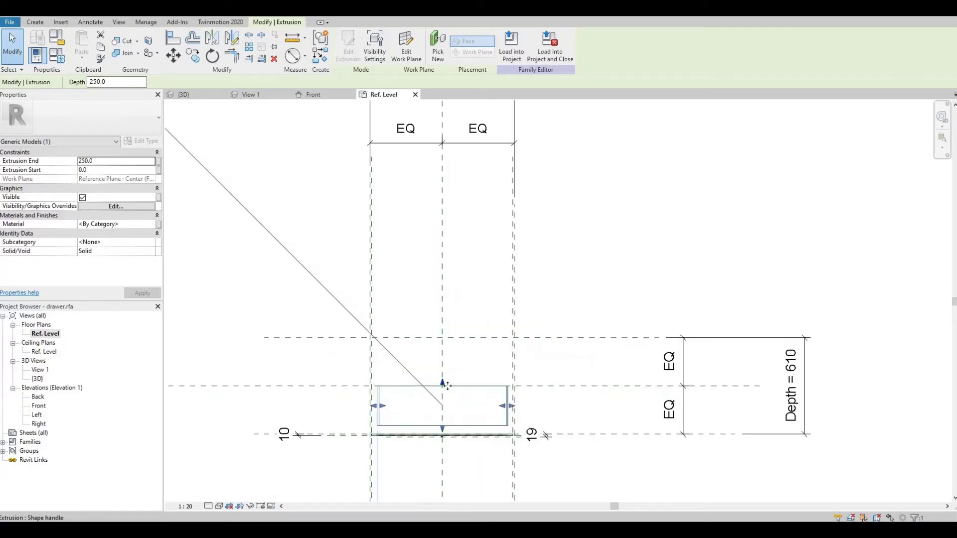
pyautogui.moveTo(441, 382); pyautogui.dragTo(446, 347)
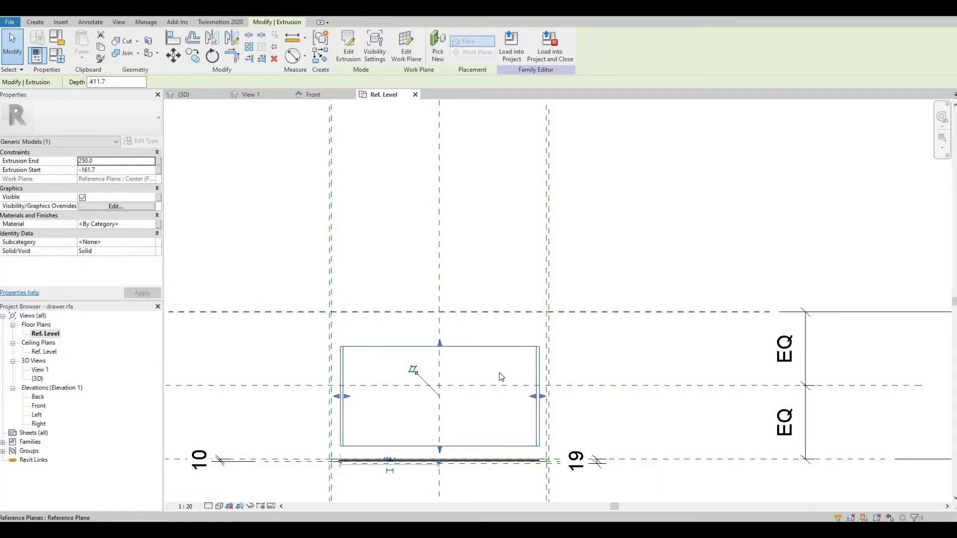
# Stretch the drawer box's front edge to the reference plane behind the drawer front, giving an extrusion end of 305 mm, and lock it there
pyautogui.moveTo(440, 461); pyautogui.dragTo(463, 405, button='middle')
pyautogui.scroll(2, 463, 405)
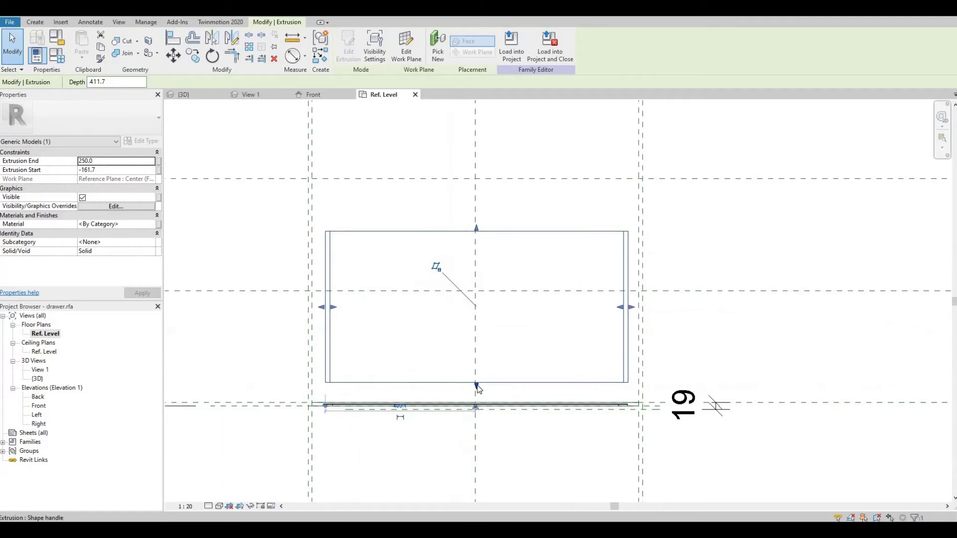
pyautogui.moveTo(477, 392); pyautogui.dragTo(477, 403)
pyautogui.click(542, 422)
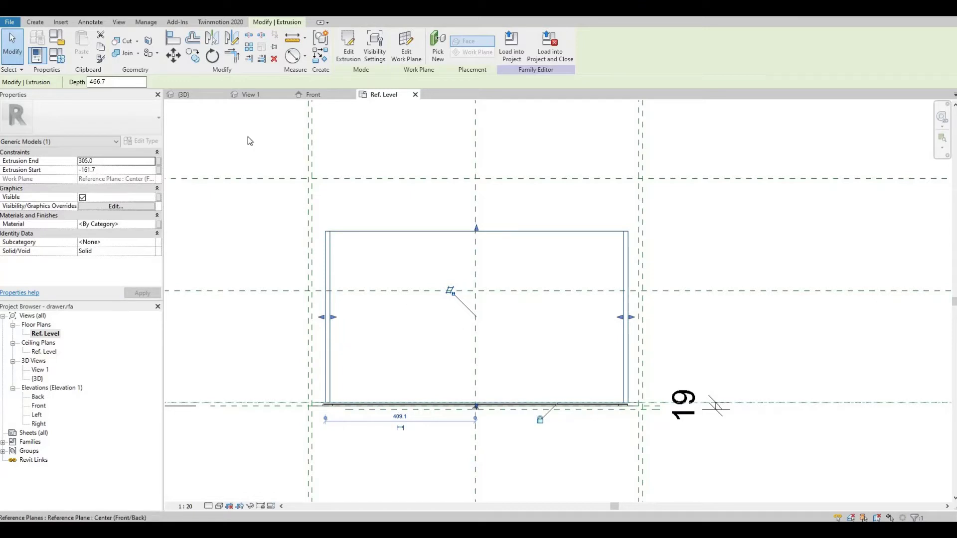
# Create a back panel extrusion from a rectangle about 825 by 10 mm along the drawer box's rear edge
pyautogui.click(33, 22)
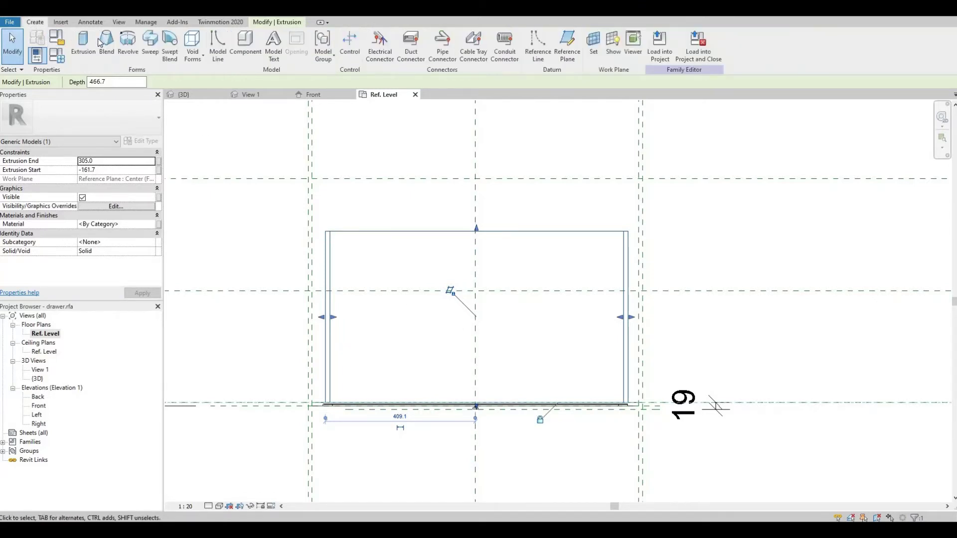
pyautogui.click(80, 46)
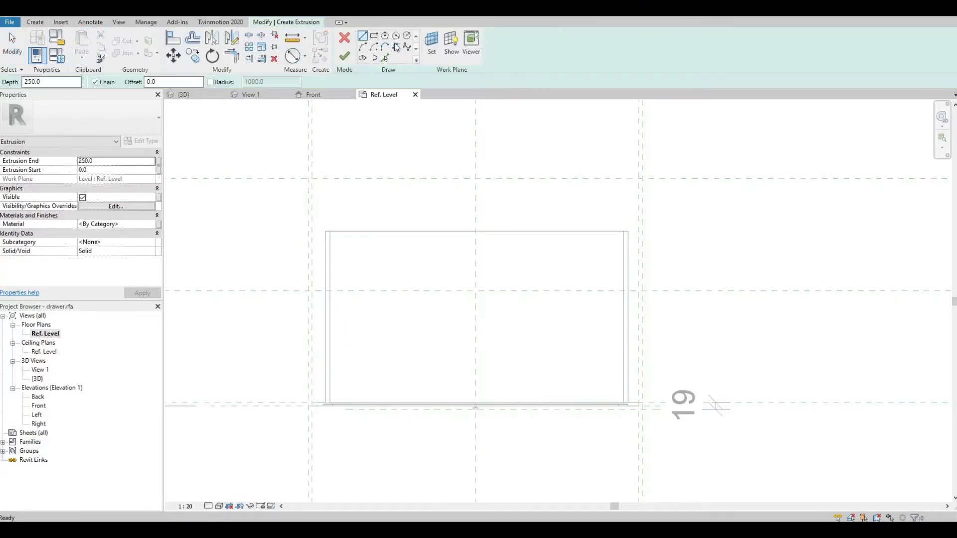
pyautogui.click(375, 36)
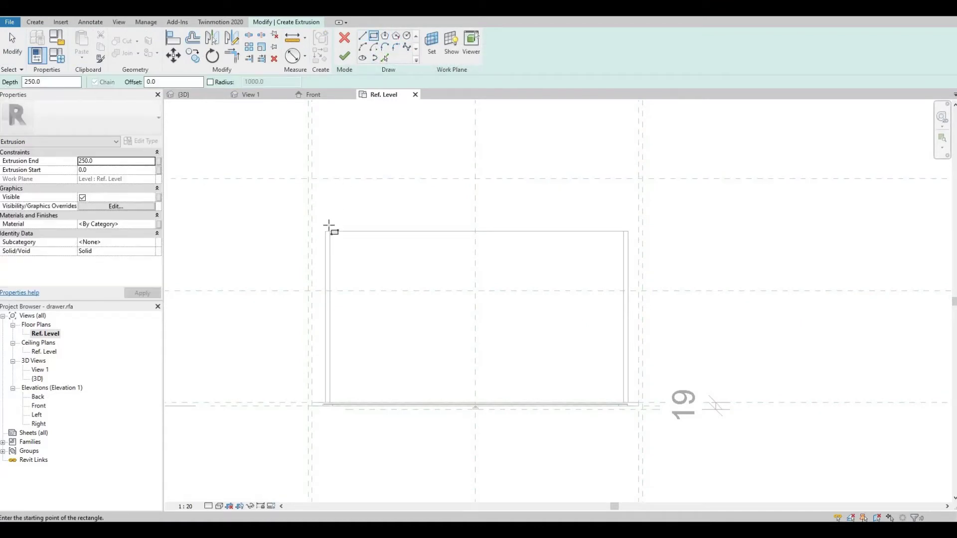
pyautogui.scroll(4, 337, 199)
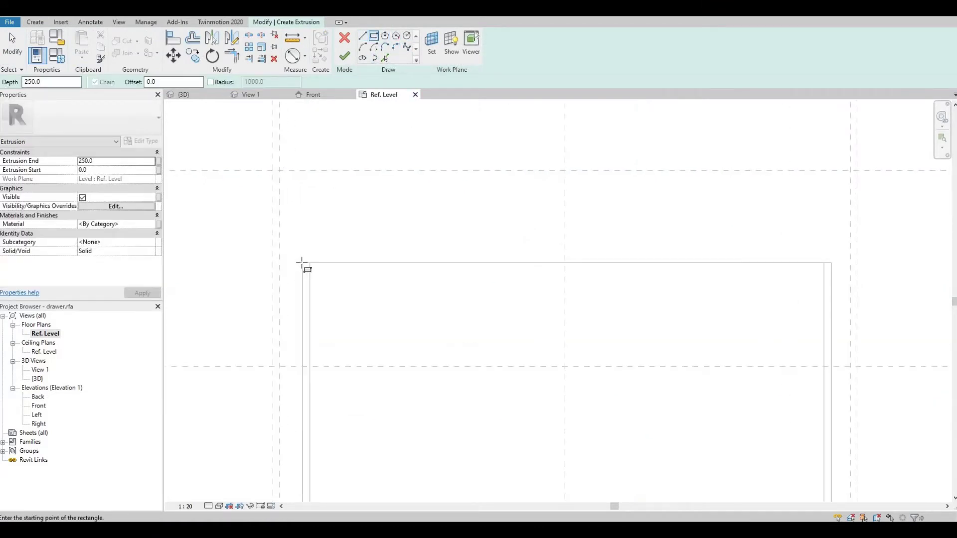
pyautogui.click(518, 243)
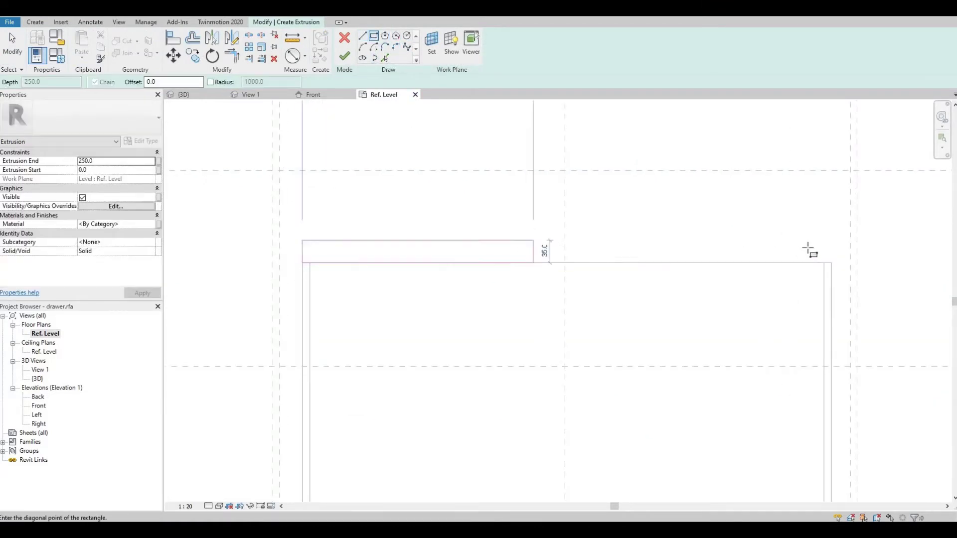
pyautogui.click(831, 259)
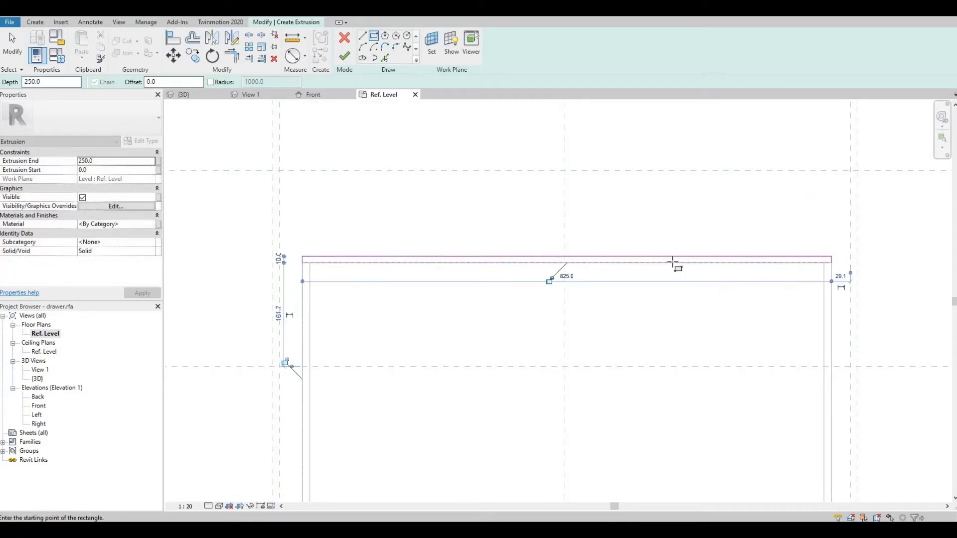
pyautogui.click(345, 56)
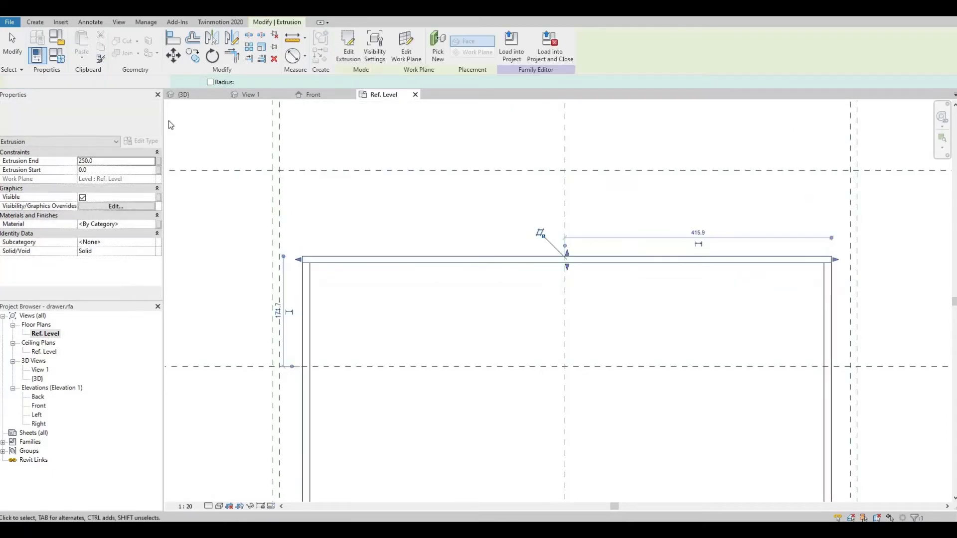
# In the 3D view, stretch the back panel's top and bottom faces up to match the height of the drawer sides
pyautogui.click(182, 10)
pyautogui.click(261, 284)
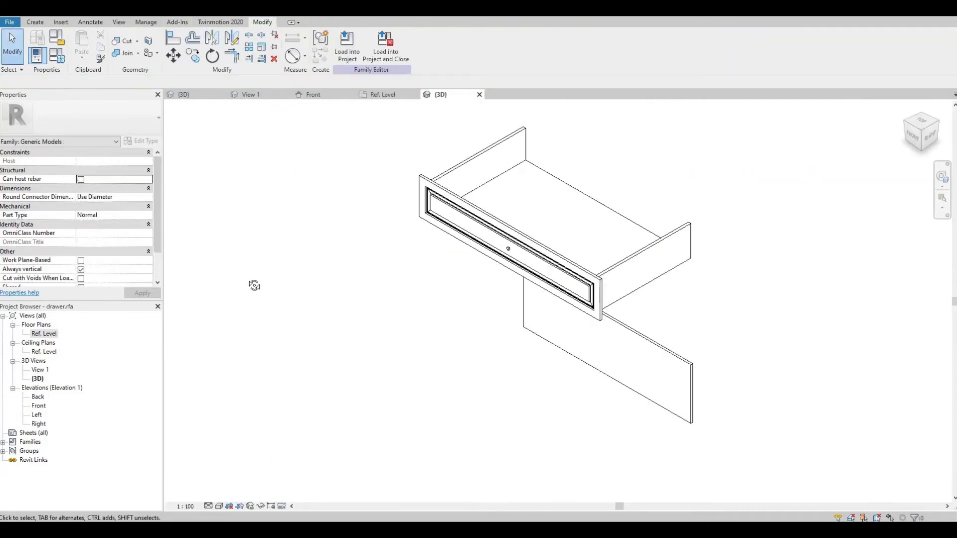
pyautogui.keyDown('shift'); pyautogui.moveTo(260, 284); pyautogui.dragTo(552, 374, button='middle'); pyautogui.keyUp('shift')
pyautogui.click(603, 379)
pyautogui.moveTo(602, 374); pyautogui.dragTo(618, 223)
pyautogui.moveTo(603, 440); pyautogui.dragTo(642, 257)
pyautogui.click(508, 314)
pyautogui.keyDown('shift'); pyautogui.moveTo(508, 314); pyautogui.dragTo(618, 295, button='middle'); pyautogui.keyUp('shift')
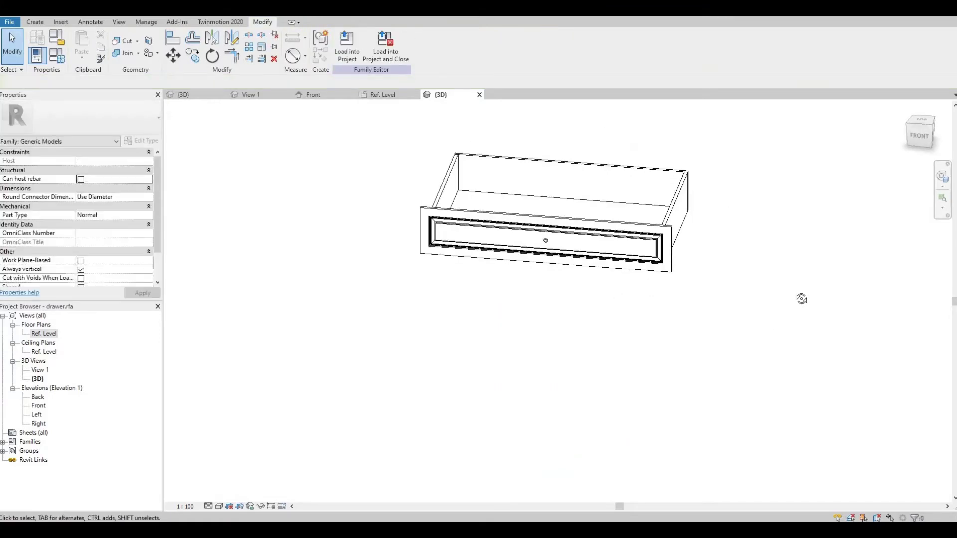
pyautogui.keyDown('shift'); pyautogui.moveTo(803, 299); pyautogui.dragTo(681, 323, button='middle'); pyautogui.keyUp('shift')
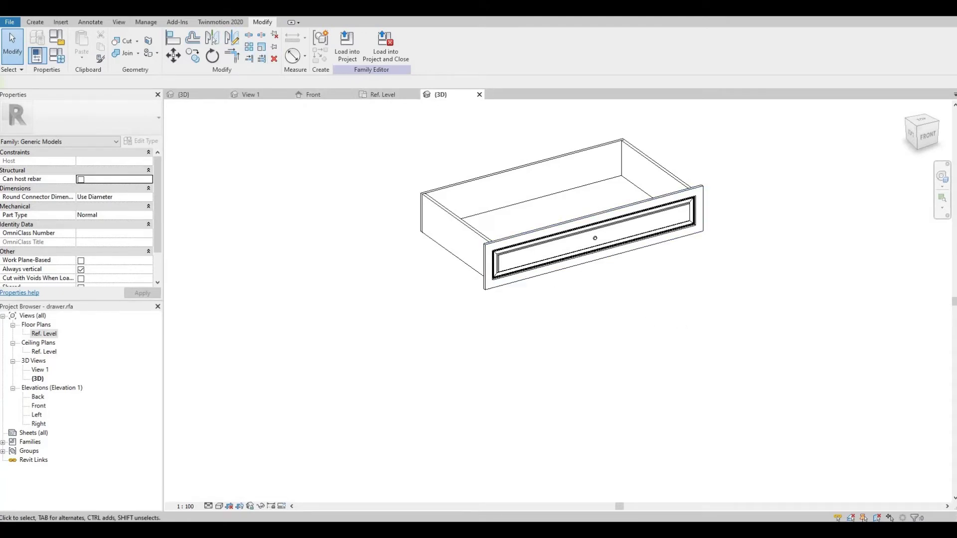
# Create a new project from the Architectural Template
pyautogui.click(10, 22)
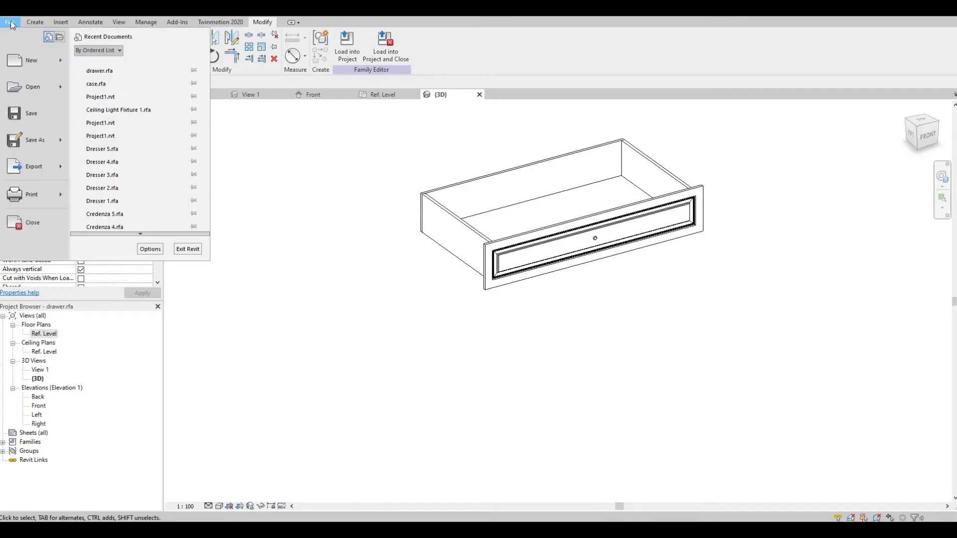
pyautogui.click(31, 62)
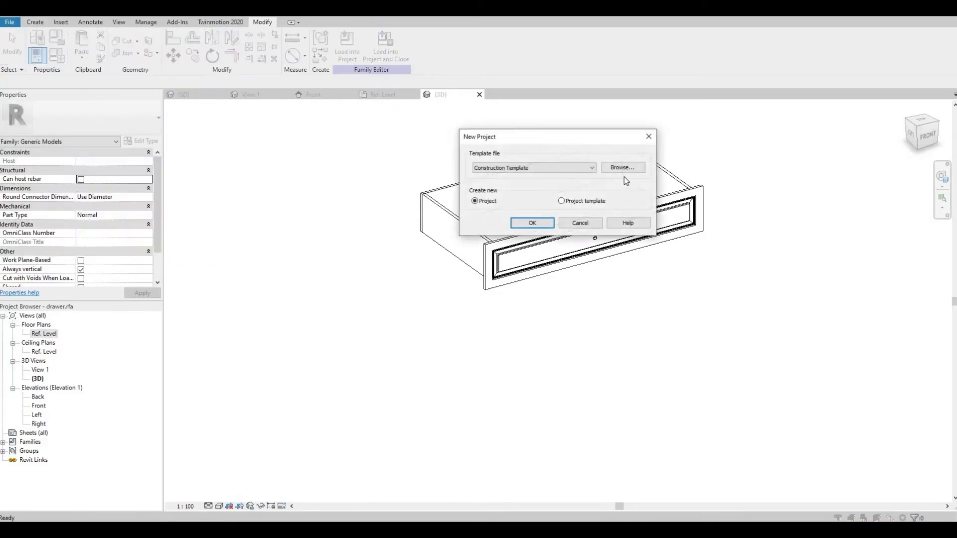
pyautogui.click(549, 168)
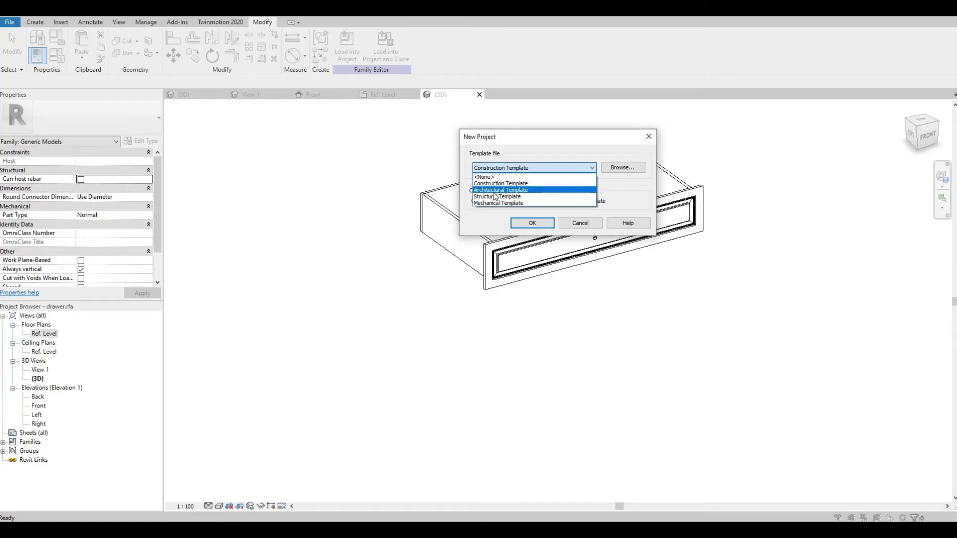
pyautogui.click(539, 190)
pyautogui.click(533, 223)
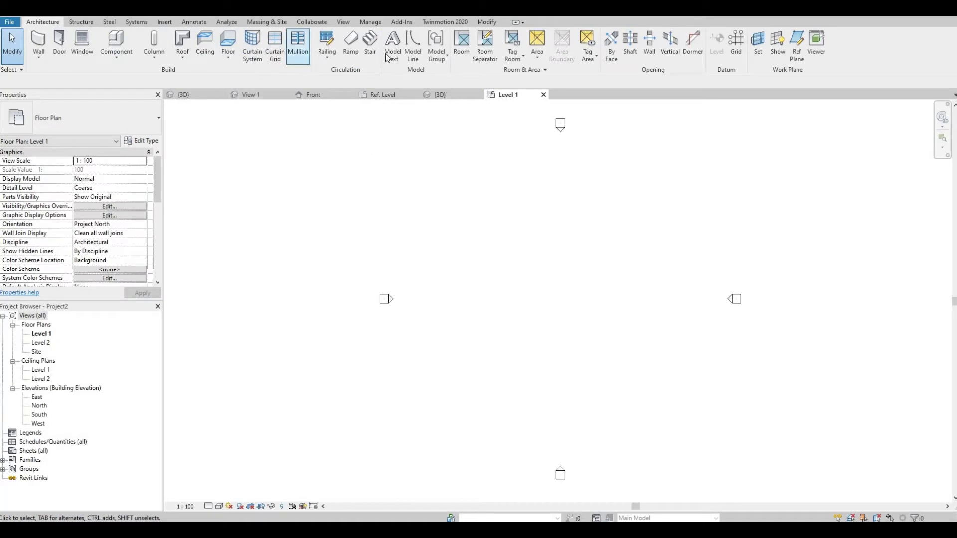
# Load the case family into Project2 only and place one instance near the centre of the Level 1 plan
pyautogui.click(207, 95)
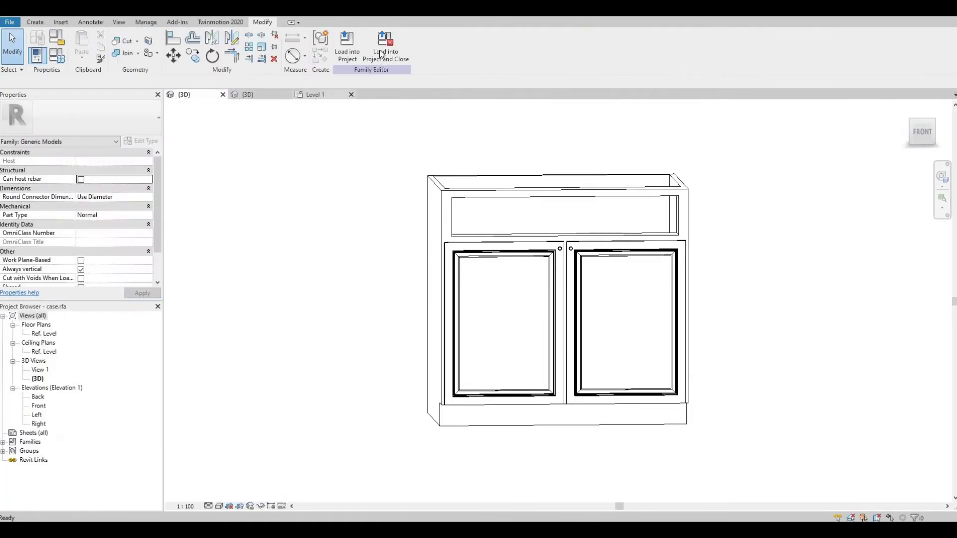
pyautogui.click(347, 47)
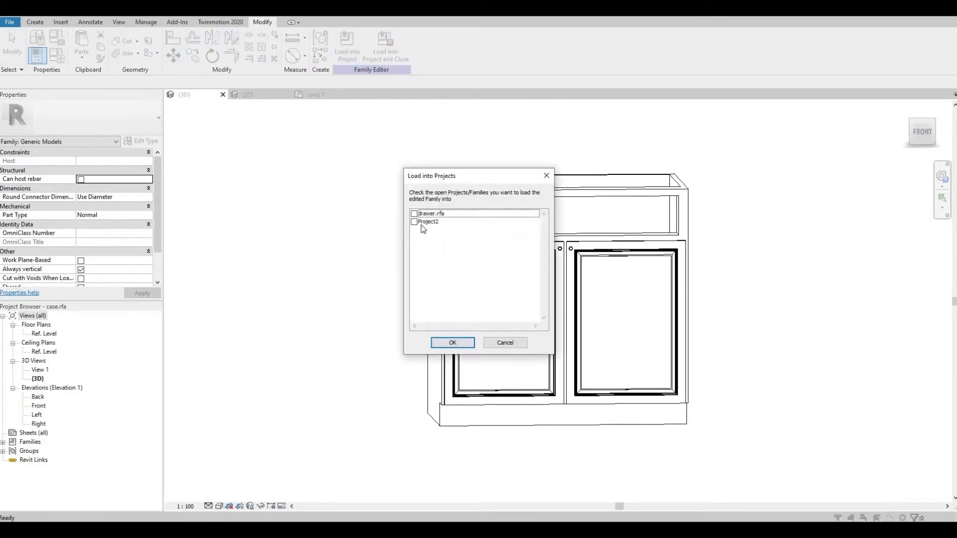
pyautogui.click(414, 223)
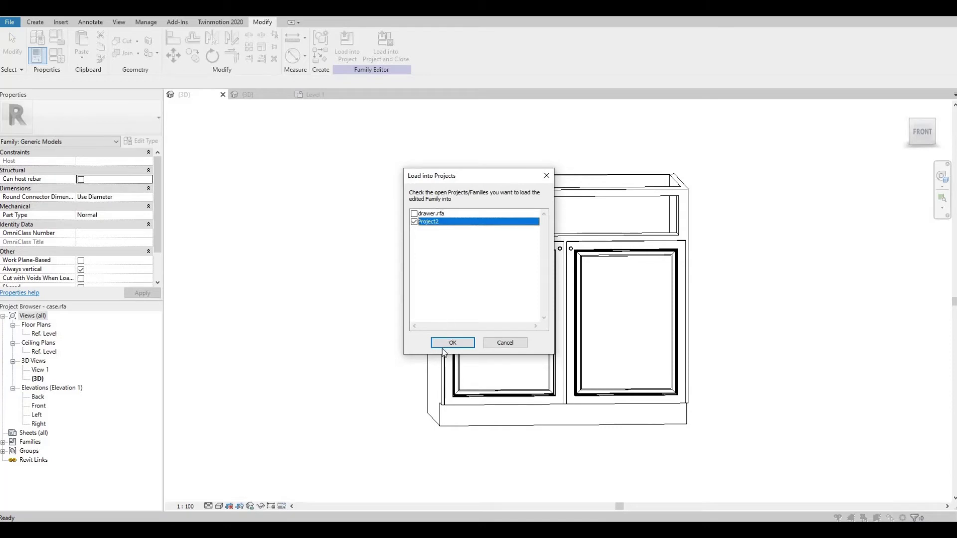
pyautogui.click(445, 345)
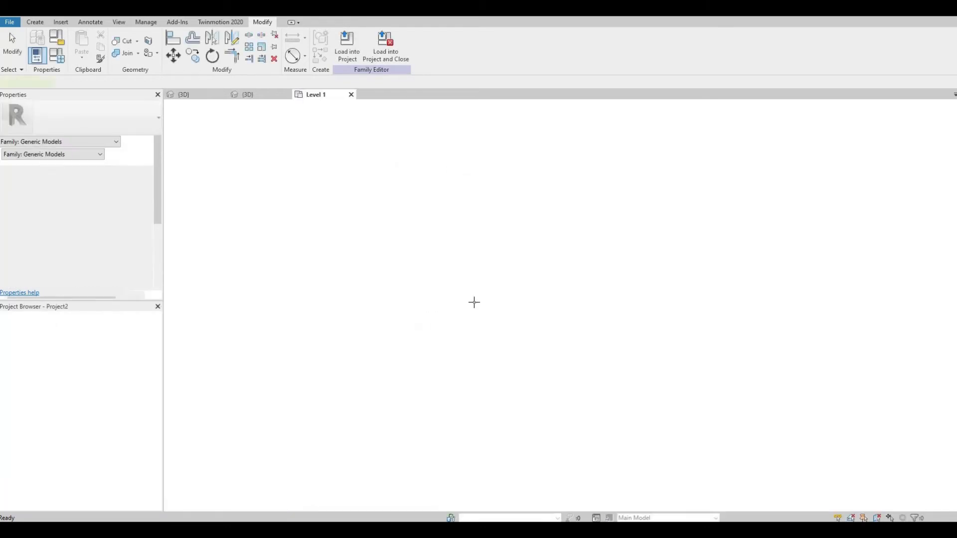
pyautogui.scroll(1, 564, 297)
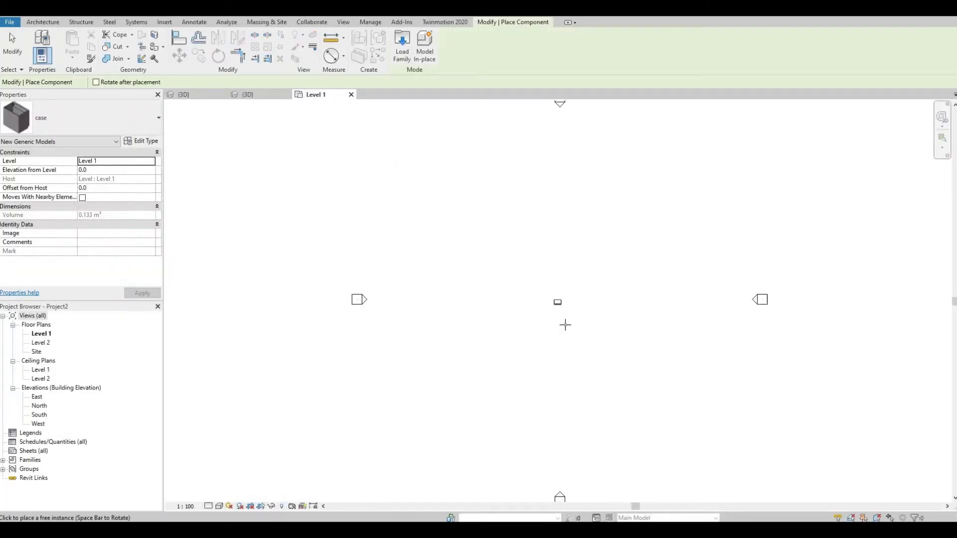
pyautogui.click(530, 309)
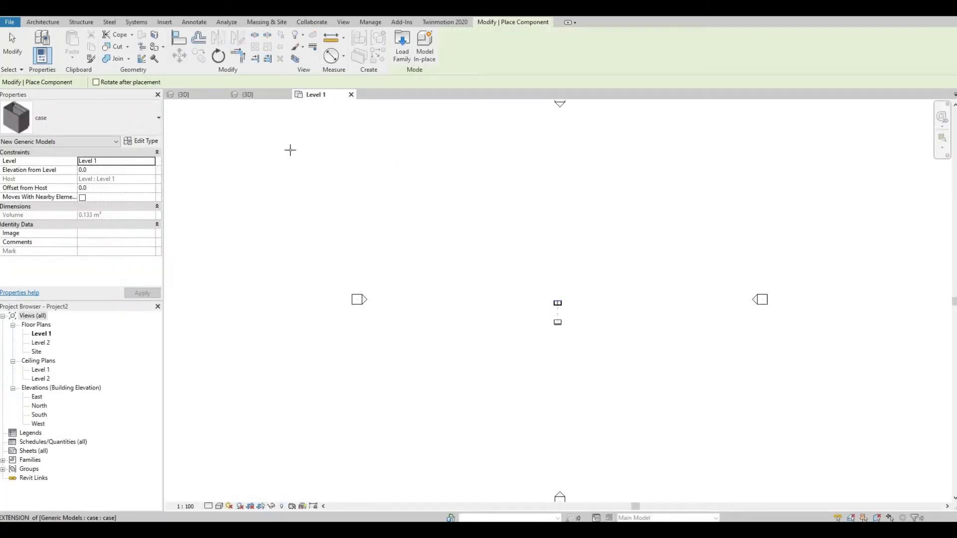
# Load the drawer family into Project2 and place it centred inside the case in plan, aligned with the cabinet front
pyautogui.click(254, 95)
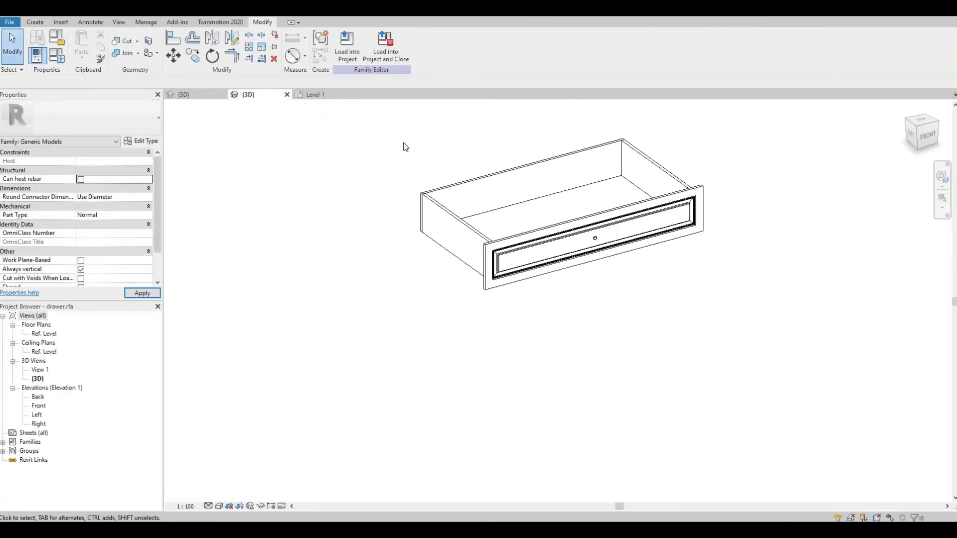
pyautogui.click(349, 57)
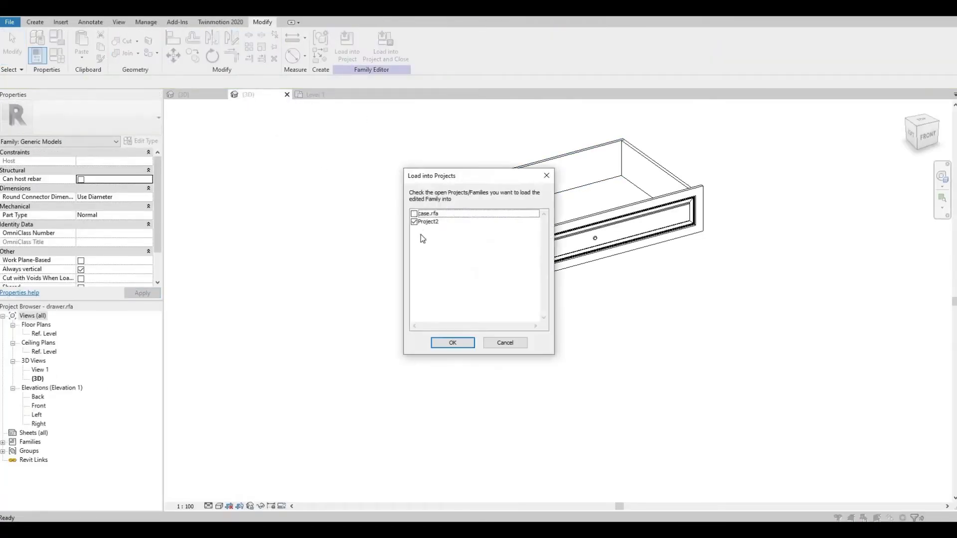
pyautogui.click(452, 343)
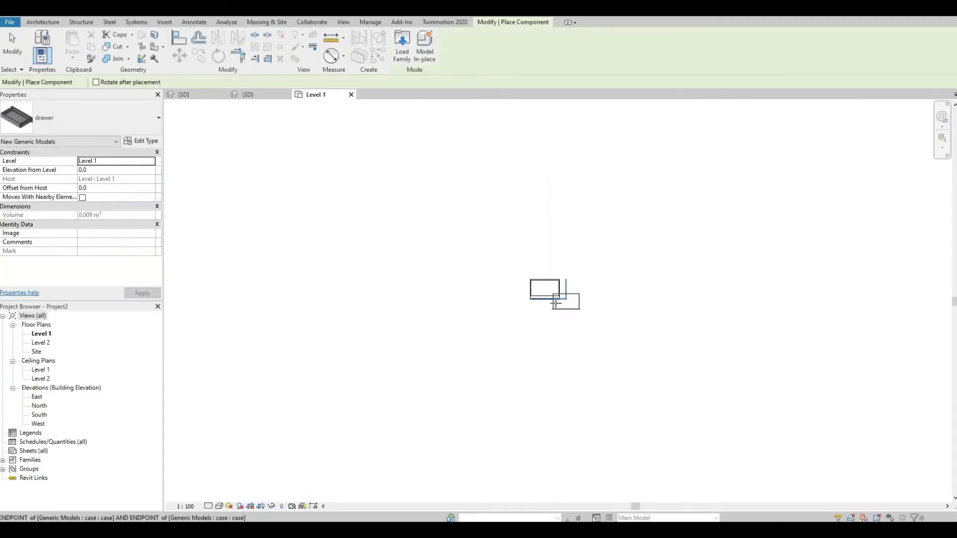
pyautogui.scroll(4, 526, 282)
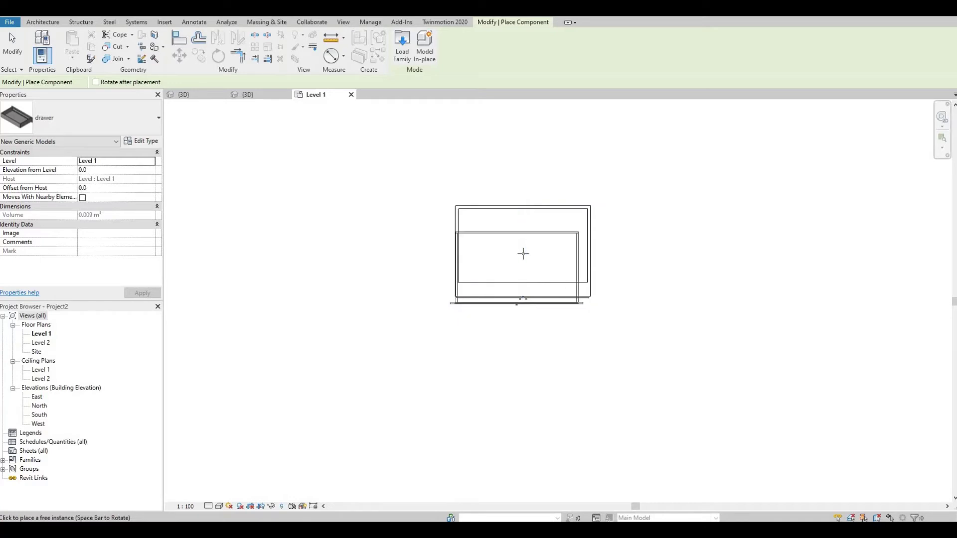
pyautogui.click(523, 253)
pyautogui.press('Escape')
pyautogui.press('Escape')
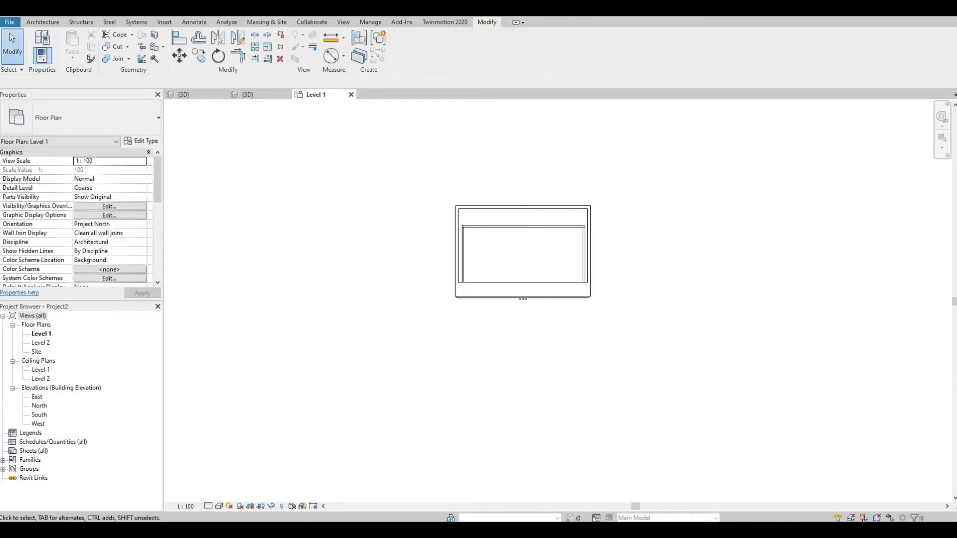
# Examine the assembled cabinet in the project's 3D view from several sides, checking how the drawer sits in the case
pyautogui.click(185, 8)
pyautogui.click(214, 23)
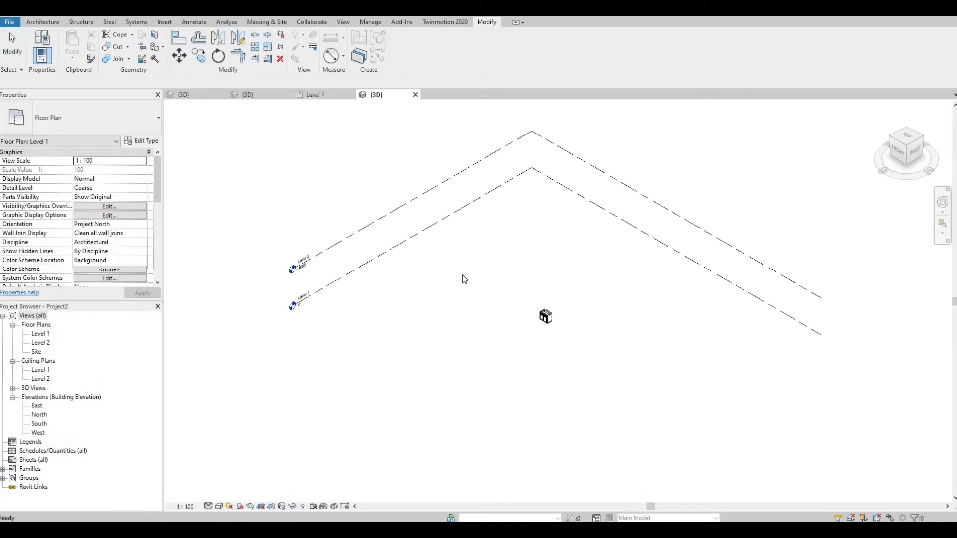
pyautogui.scroll(4, 527, 305)
pyautogui.scroll(4, 608, 349)
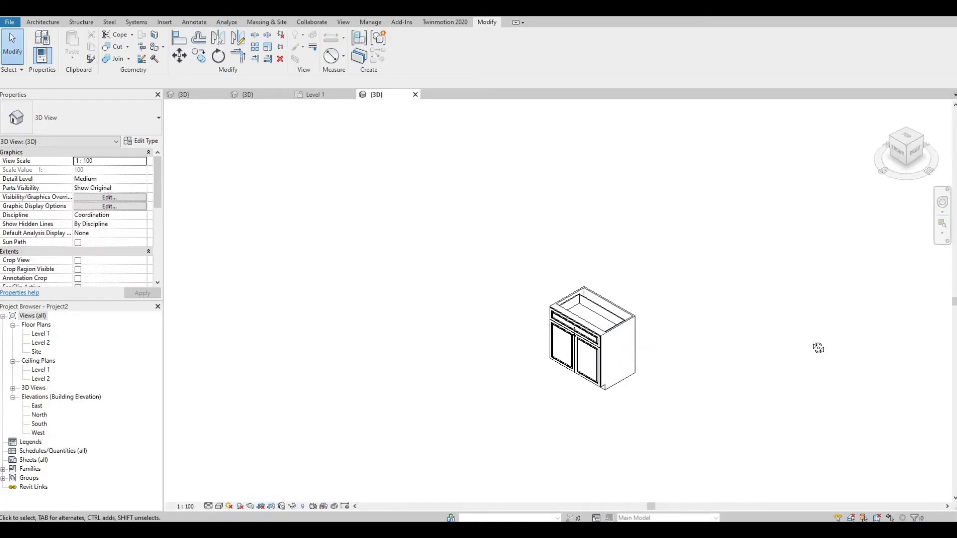
pyautogui.keyDown('shift'); pyautogui.moveTo(814, 343); pyautogui.dragTo(668, 386, button='middle'); pyautogui.keyUp('shift')
pyautogui.scroll(6, 663, 384)
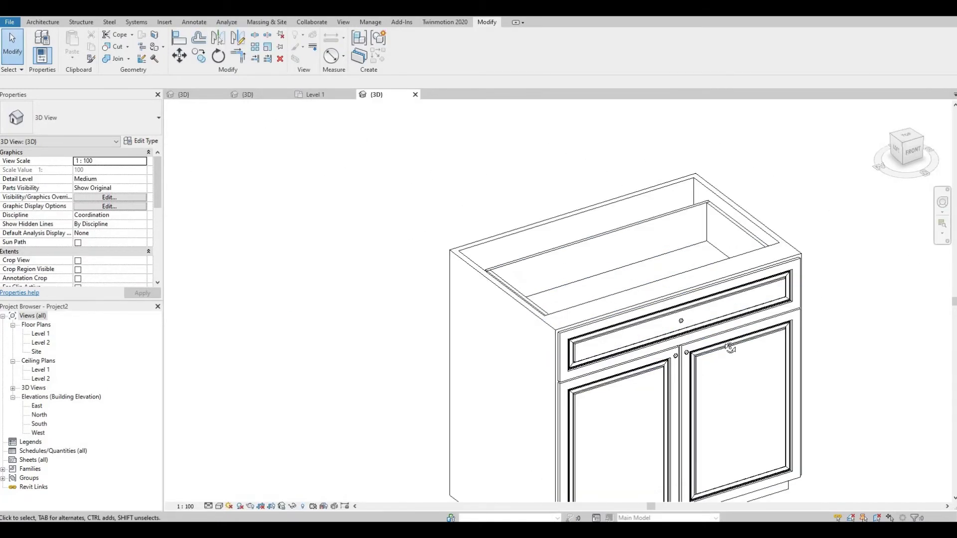
pyautogui.keyDown('shift'); pyautogui.moveTo(727, 334); pyautogui.dragTo(598, 344, button='middle'); pyautogui.keyUp('shift')
pyautogui.scroll(5, 664, 330)
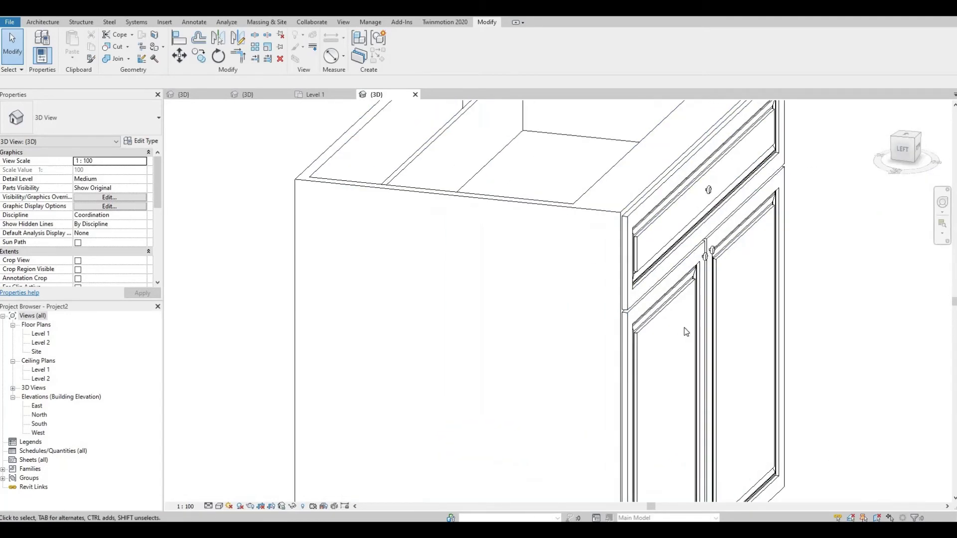
pyautogui.keyDown('shift'); pyautogui.moveTo(641, 311); pyautogui.dragTo(759, 322, button='middle'); pyautogui.keyUp('shift')
pyautogui.scroll(-2, 754, 292)
pyautogui.scroll(-1, 759, 322)
pyautogui.keyDown('shift'); pyautogui.moveTo(677, 358); pyautogui.dragTo(638, 362, button='middle'); pyautogui.keyUp('shift')
pyautogui.moveTo(638, 355); pyautogui.dragTo(697, 309, button='middle')
pyautogui.scroll(-1, 696, 310)
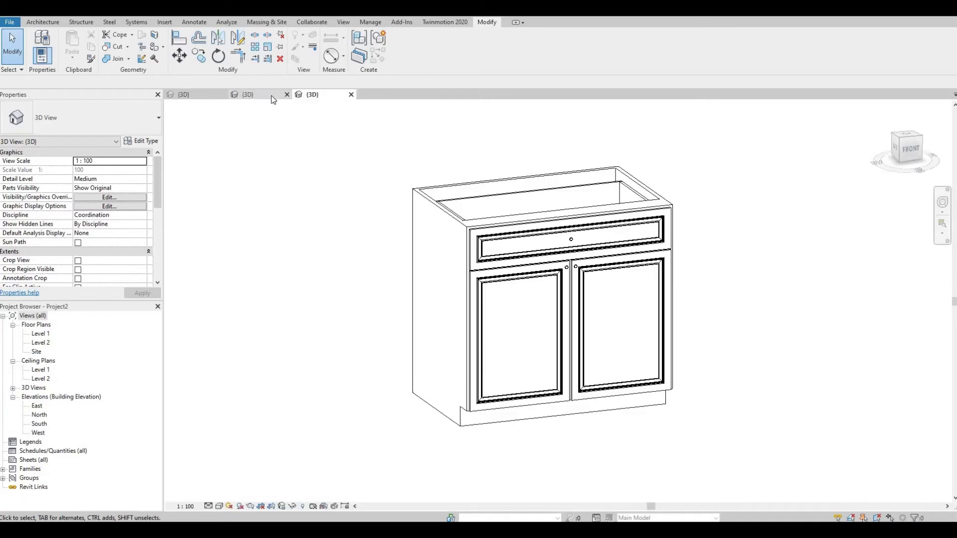
# Close the drawer and case family files, saving the changes to both
pyautogui.click(247, 95)
pyautogui.click(287, 95)
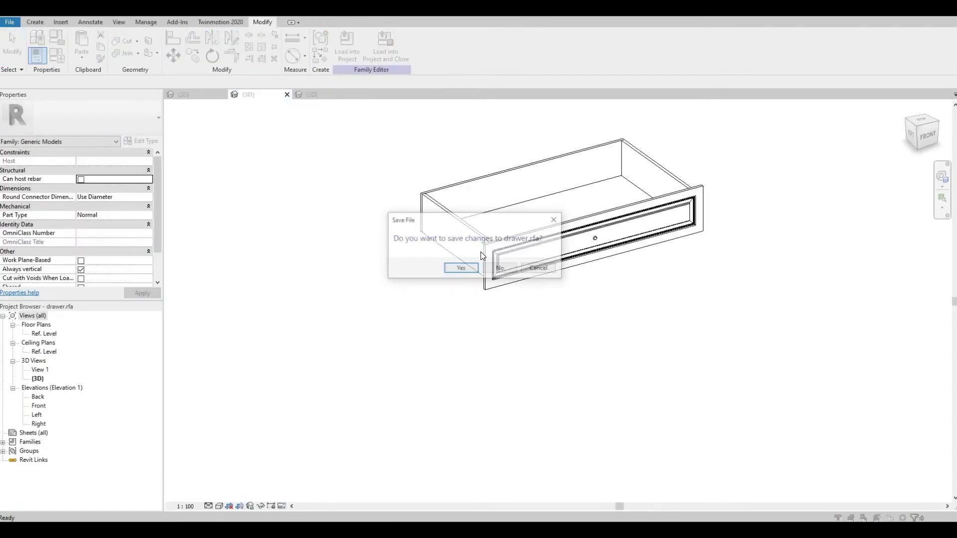
pyautogui.click(462, 269)
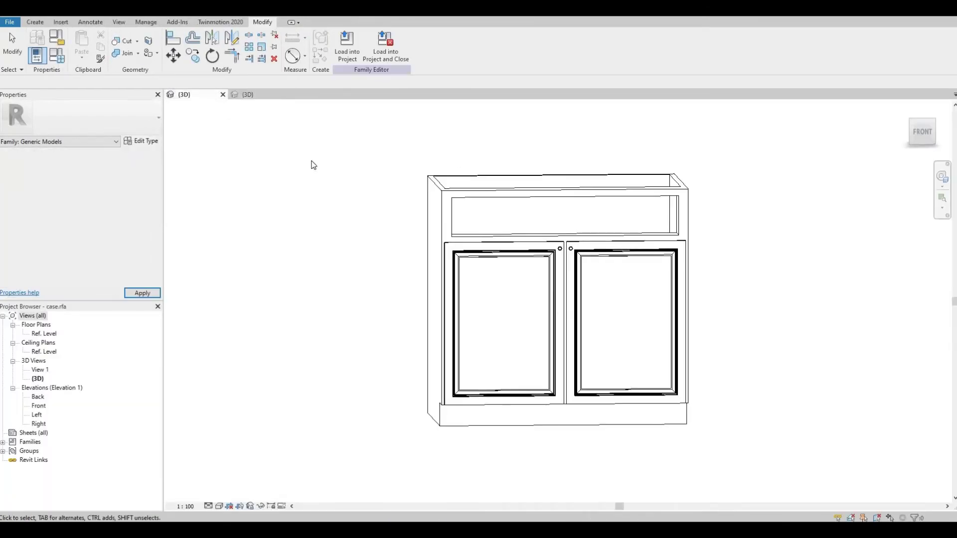
pyautogui.click(222, 95)
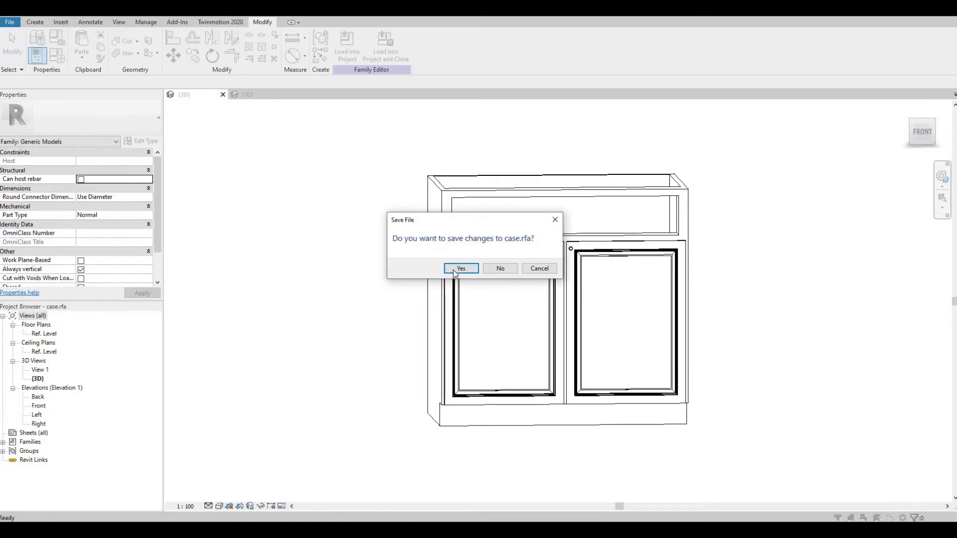
pyautogui.click(455, 269)
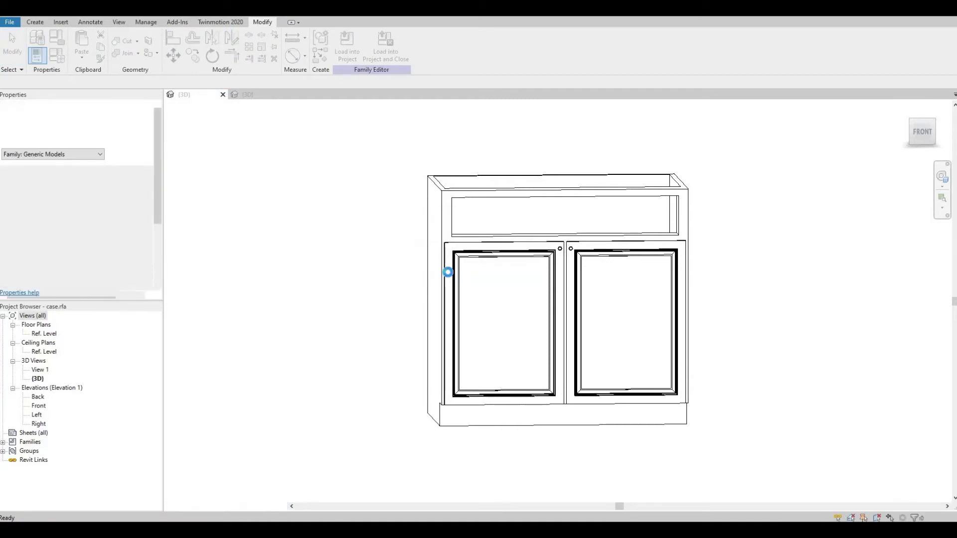
# Send the assembled cabinet project from Revit to Twinmotion
pyautogui.moveTo(452, 299); pyautogui.dragTo(387, 320, button='middle')
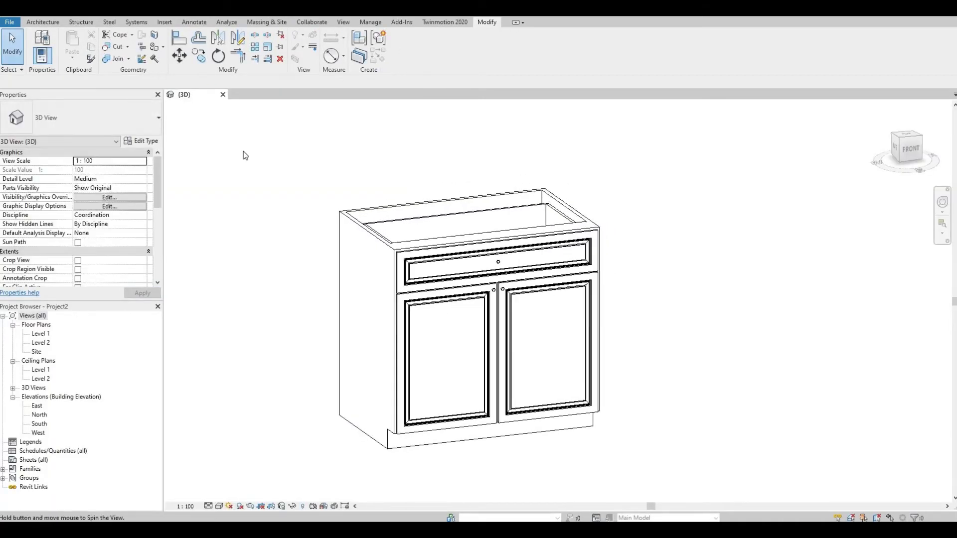
pyautogui.click(445, 22)
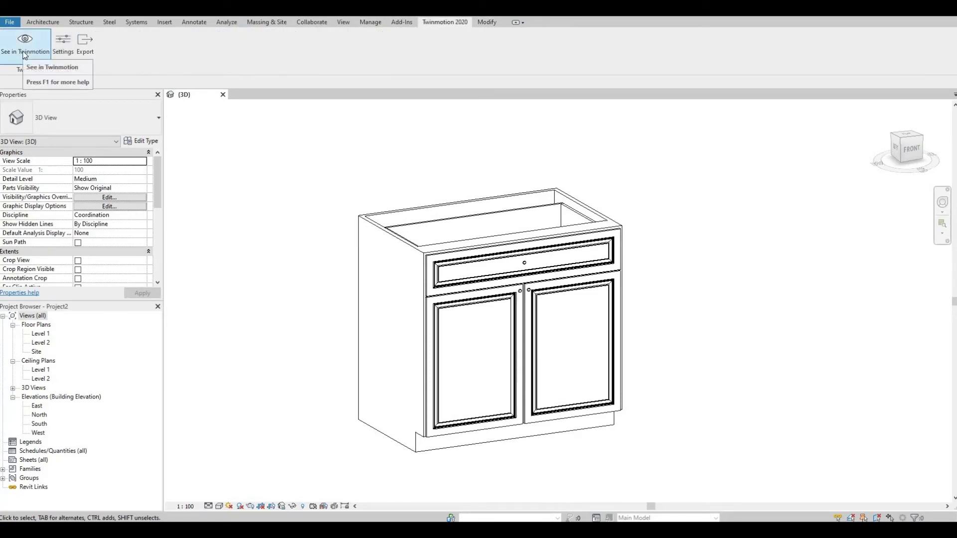
pyautogui.click(24, 50)
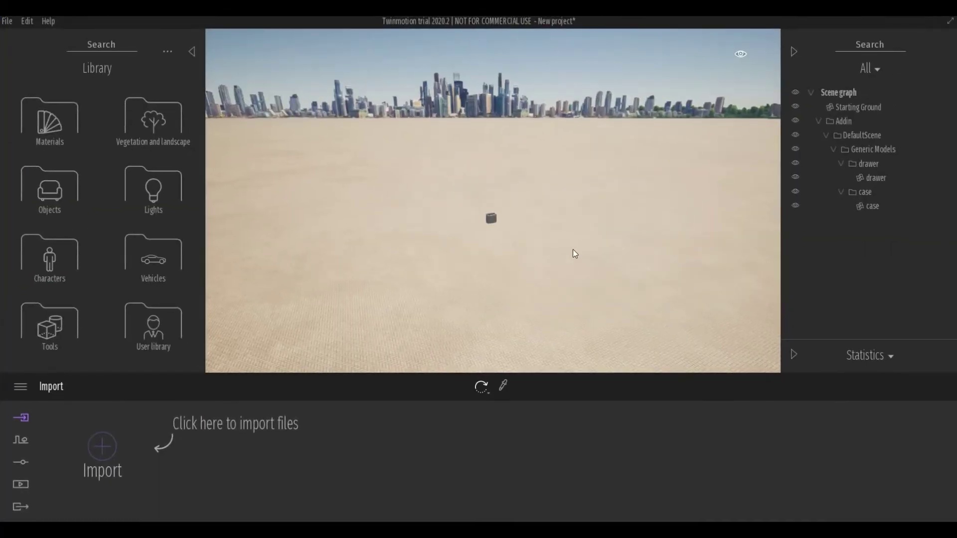
# Examine the imported cabinet up close and check that the drawer can be selected separately from the case
pyautogui.scroll(2, 488, 219)
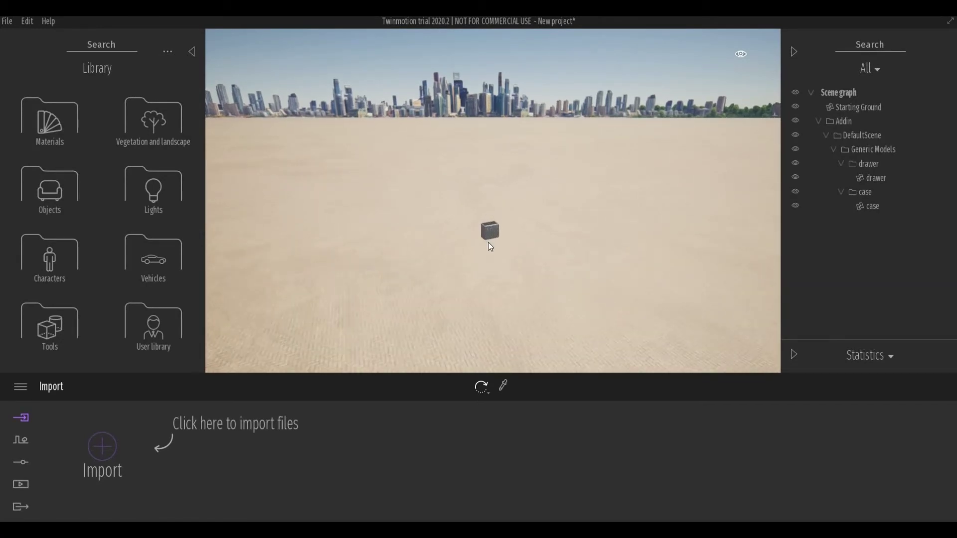
pyautogui.scroll(5, 490, 252)
pyautogui.scroll(6, 486, 271)
pyautogui.scroll(-5, 484, 262)
pyautogui.scroll(3, 479, 269)
pyautogui.keyDown('shift'); pyautogui.moveTo(481, 280); pyautogui.dragTo(516, 269, button='middle'); pyautogui.keyUp('shift')
pyautogui.moveTo(517, 272); pyautogui.dragTo(475, 139)
pyautogui.click(472, 137)
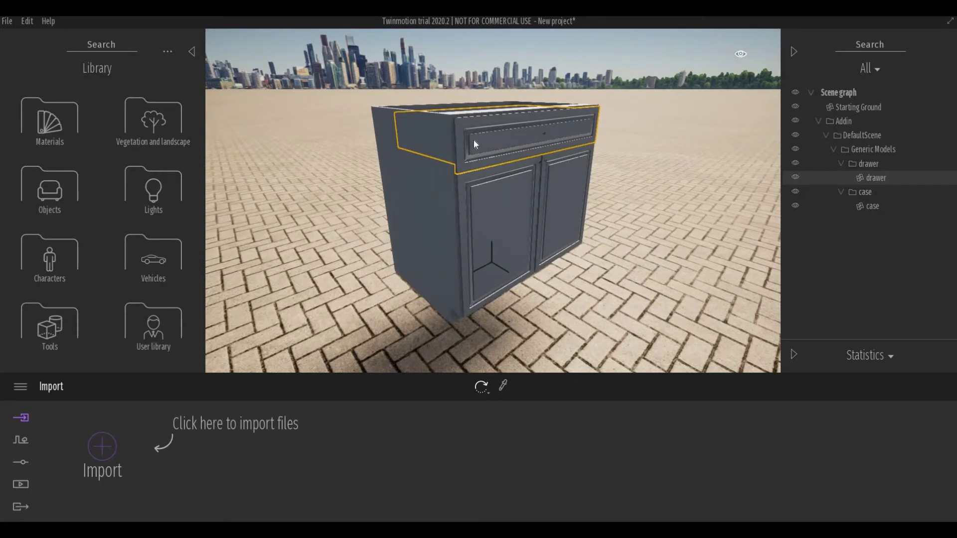
pyautogui.press('Escape')
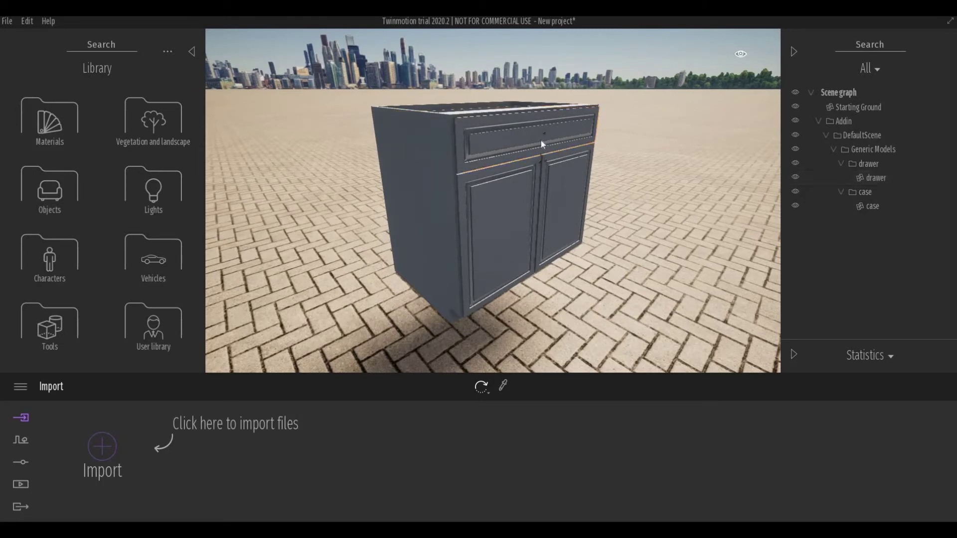
# Duplicate the drawer object inside its own node in the scene graph, pasting it as a Copy rather than an Instance
pyautogui.click(871, 180)
pyautogui.rightClick(871, 176)
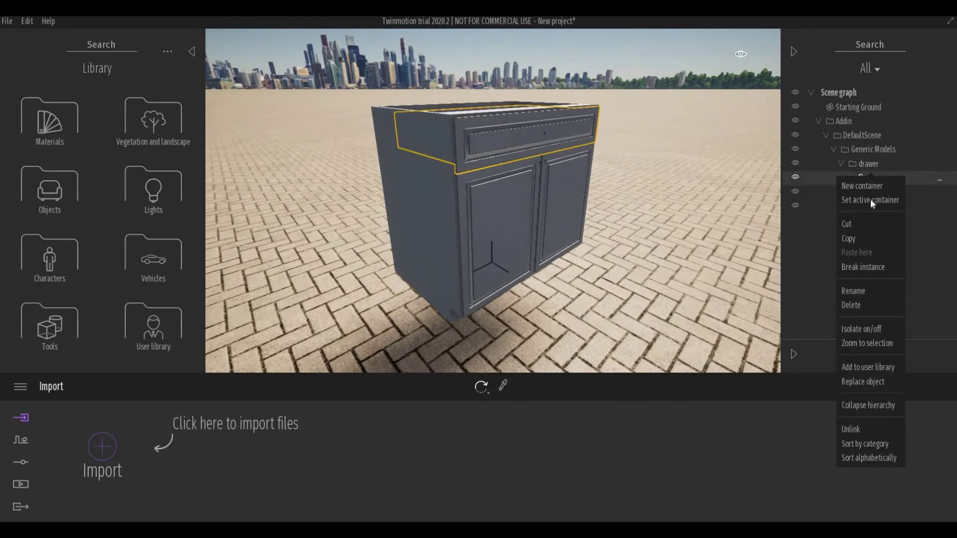
pyautogui.click(859, 239)
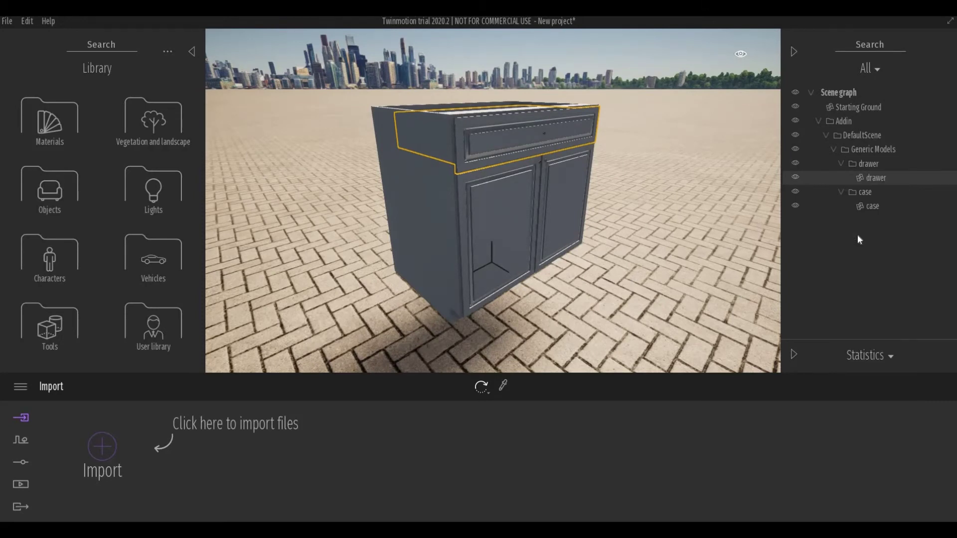
pyautogui.rightClick(876, 181)
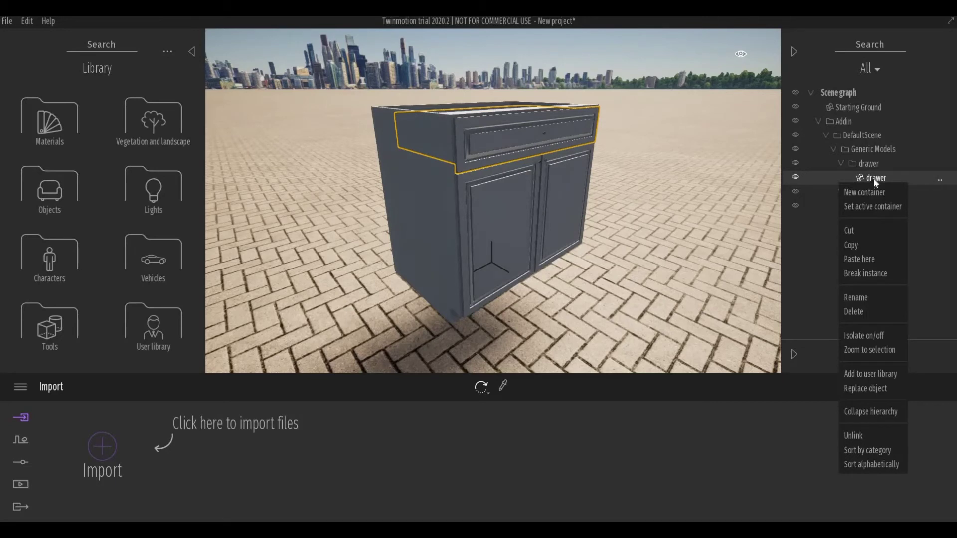
pyautogui.click(869, 258)
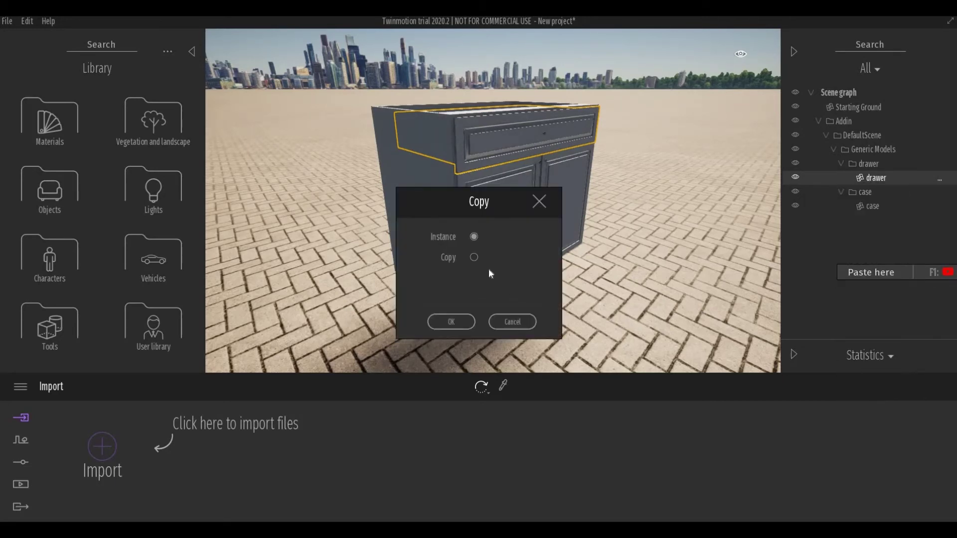
pyautogui.click(474, 257)
pyautogui.click(449, 322)
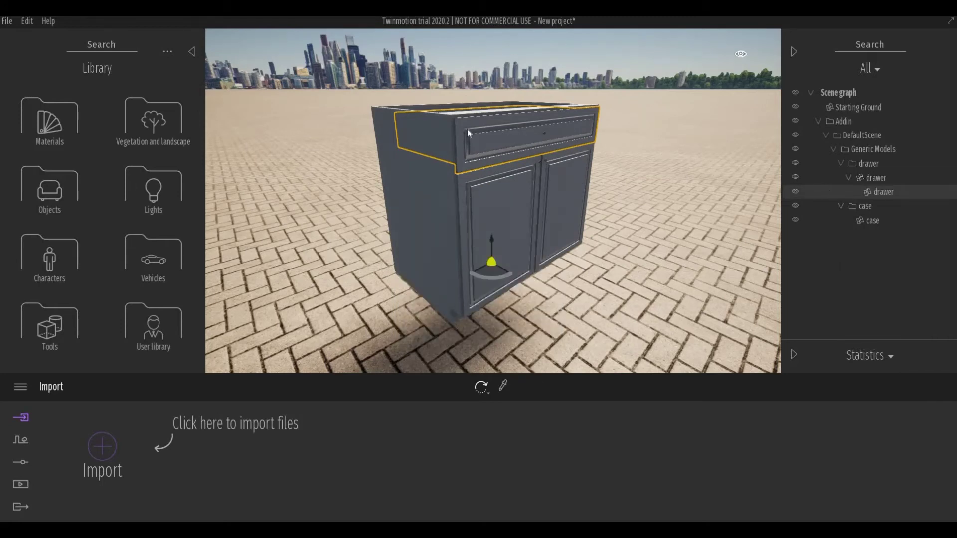
# Hide the original drawer, keep its nested copy visible, and select that copy in the cabinet model
pyautogui.click(796, 177)
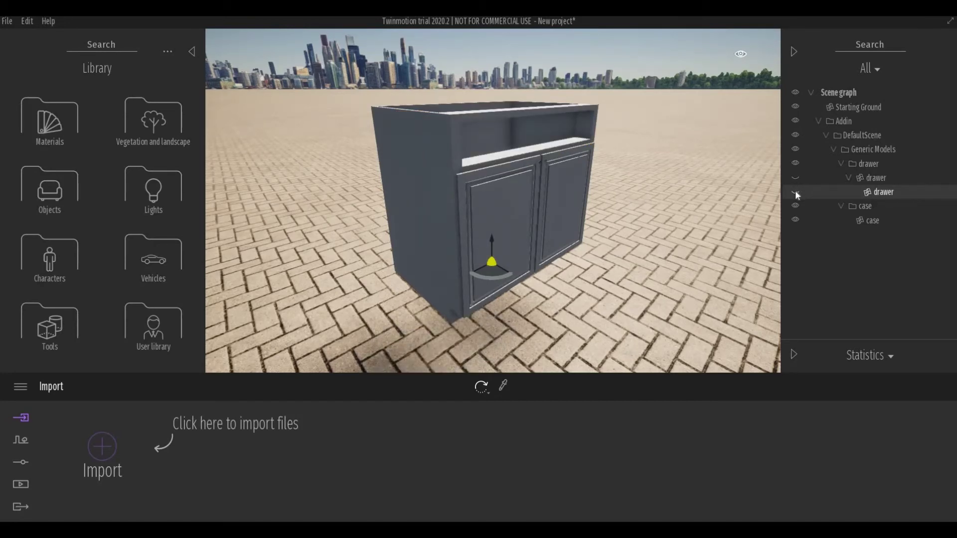
pyautogui.click(796, 192)
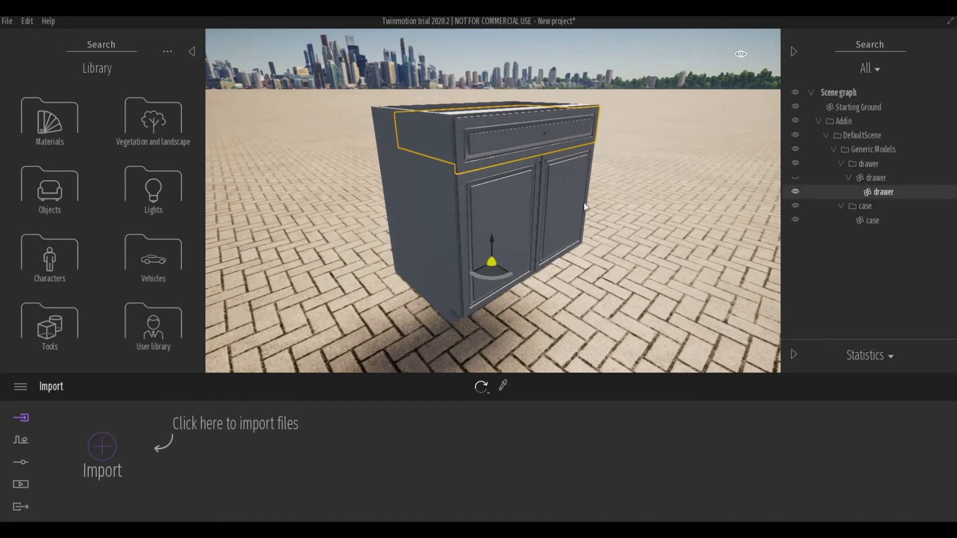
pyautogui.click(475, 139)
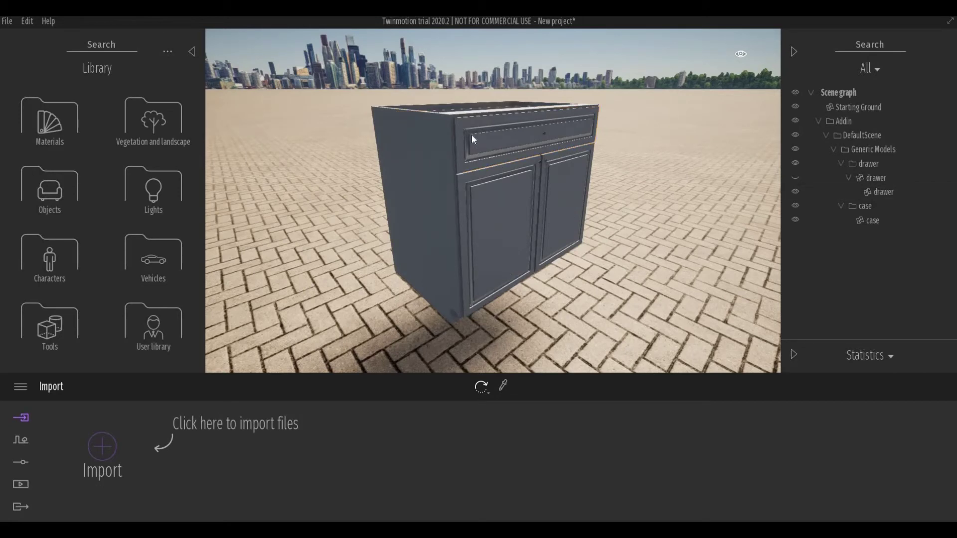
pyautogui.click(472, 135)
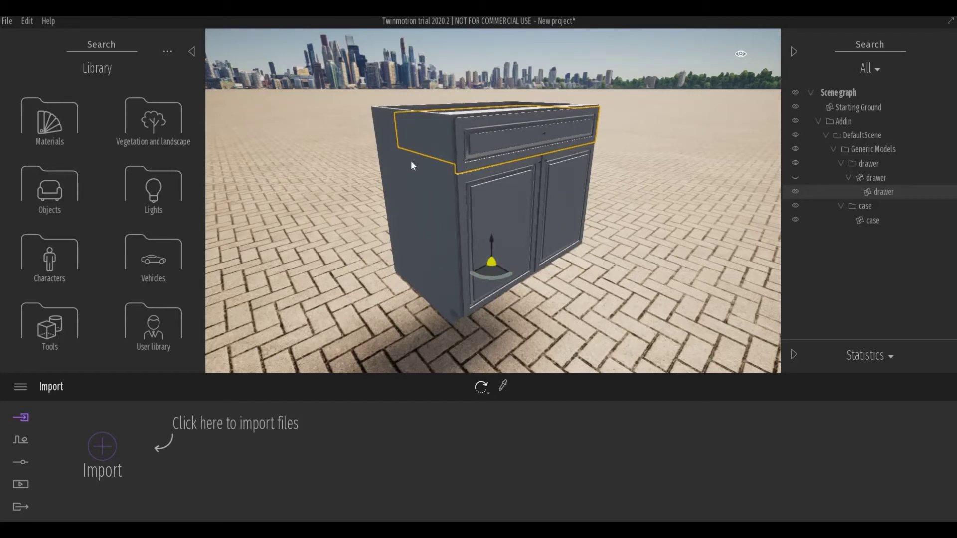
# Place a Translator animator at the near lower corner of the drawer front
pyautogui.click(51, 334)
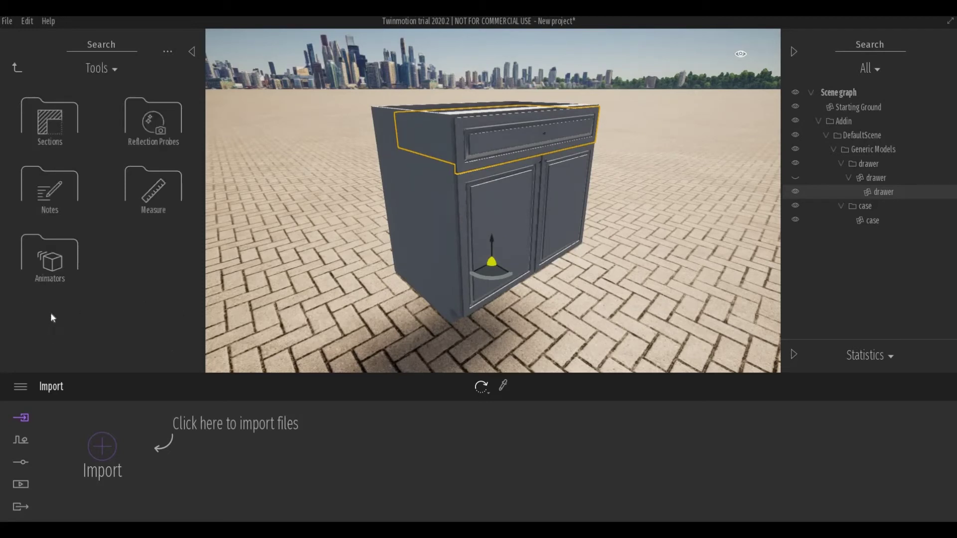
pyautogui.click(48, 261)
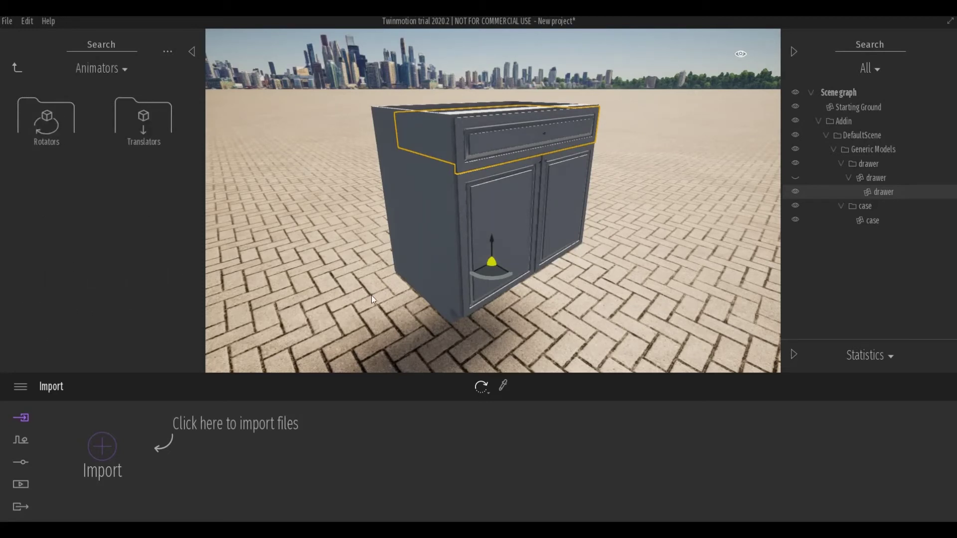
pyautogui.moveTo(371, 293); pyautogui.dragTo(423, 286, button='middle')
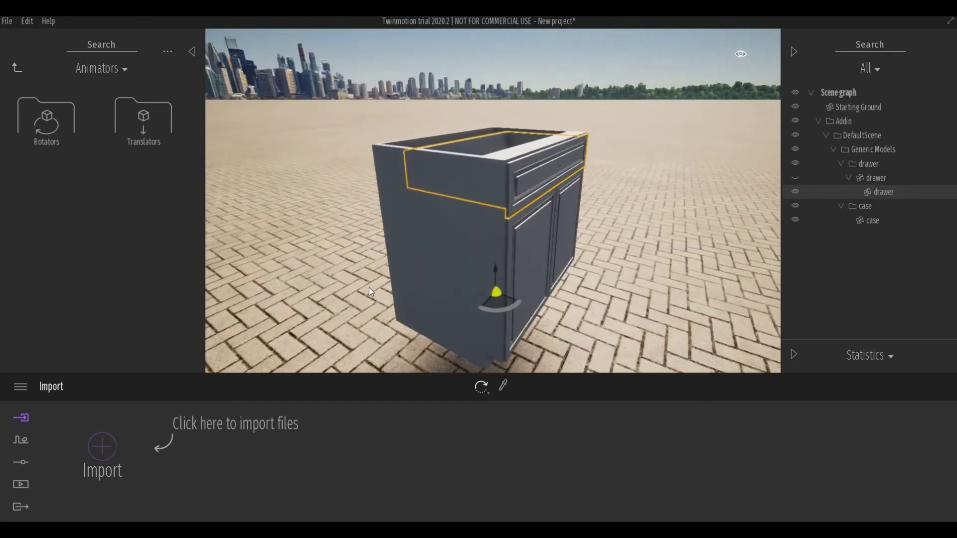
pyautogui.moveTo(387, 293); pyautogui.dragTo(342, 262, button='right')
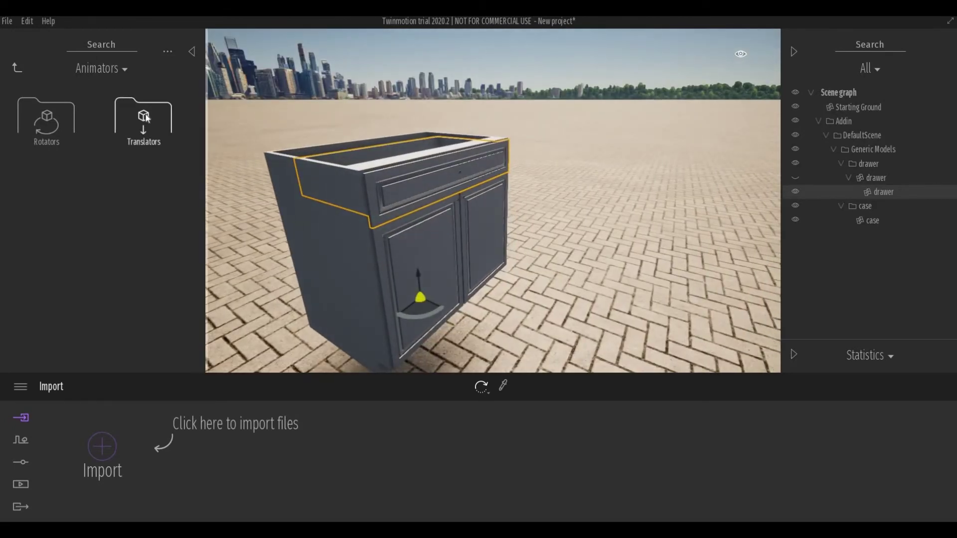
pyautogui.click(146, 118)
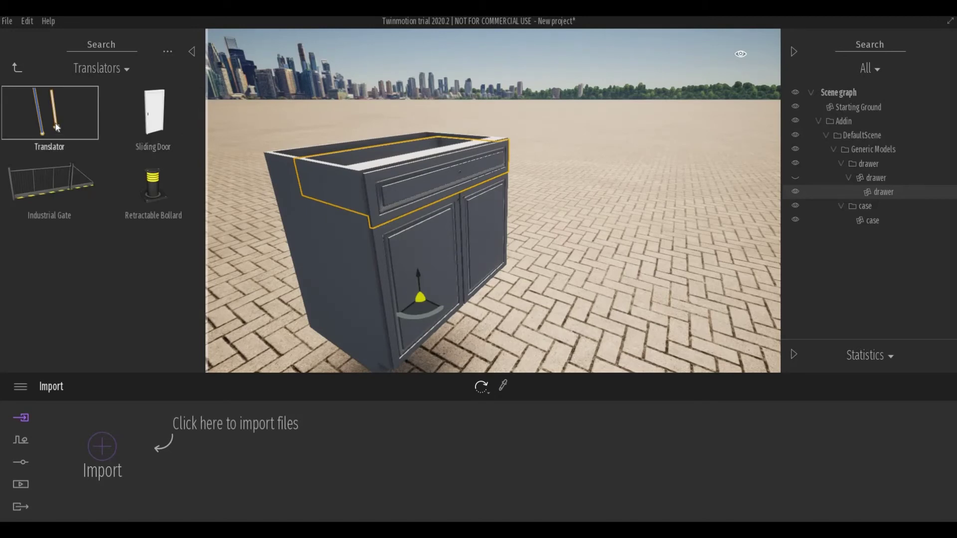
pyautogui.moveTo(57, 128); pyautogui.dragTo(380, 220)
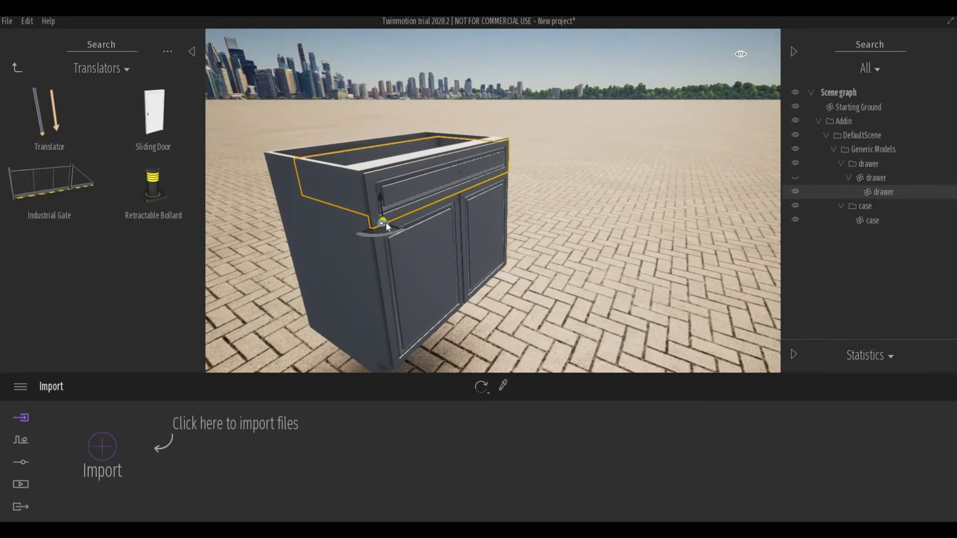
pyautogui.moveTo(381, 223); pyautogui.dragTo(381, 223)
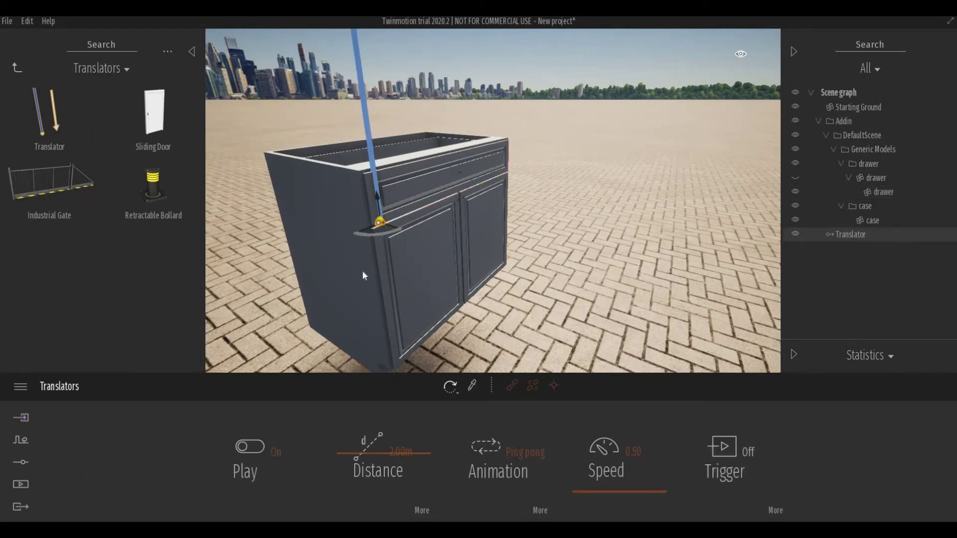
# Set the translator's axis to X and its distance to 0.30 m
pyautogui.keyDown('shift'); pyautogui.moveTo(375, 292); pyautogui.dragTo(379, 291, button='middle'); pyautogui.keyUp('shift')
pyautogui.scroll(-3, 377, 292)
pyautogui.scroll(3, 396, 333)
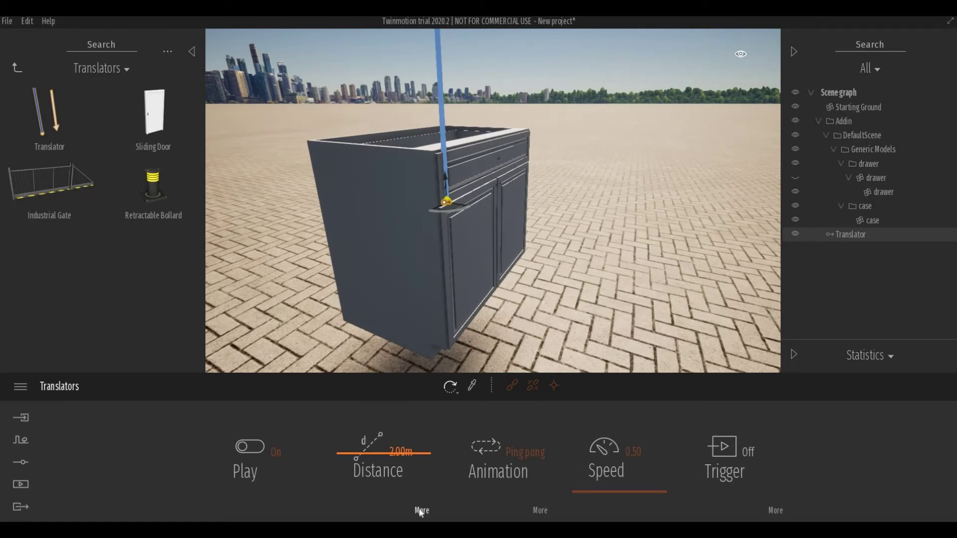
pyautogui.click(422, 511)
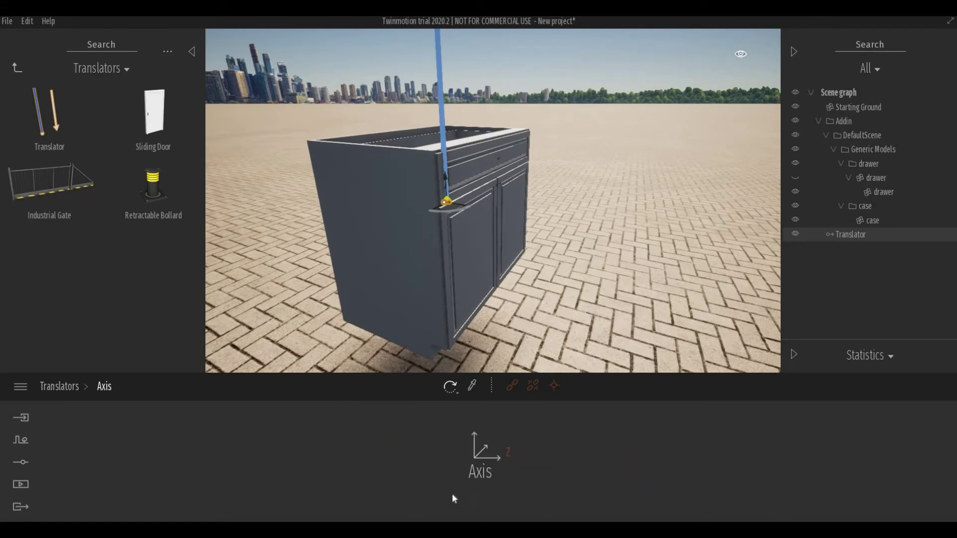
pyautogui.click(484, 452)
pyautogui.click(501, 381)
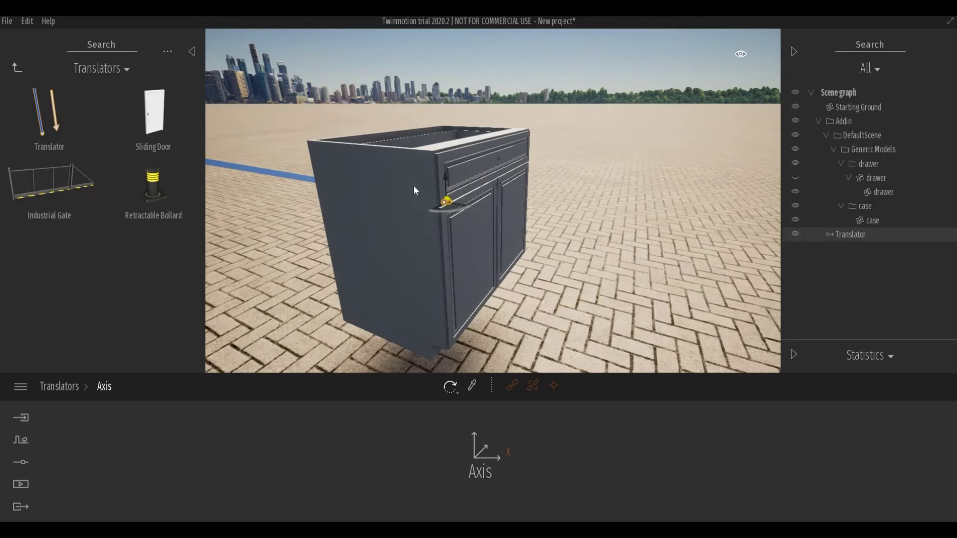
pyautogui.click(70, 388)
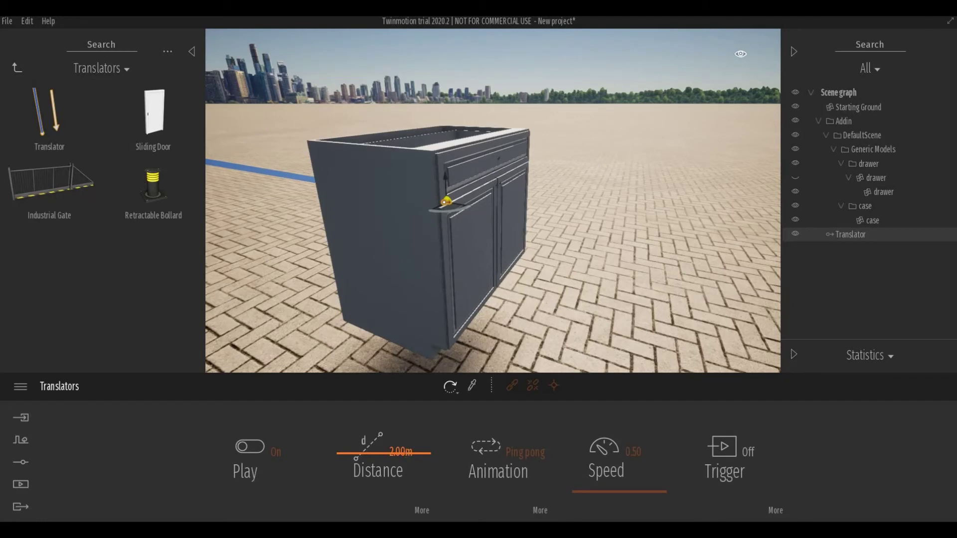
pyautogui.doubleClick(402, 452)
pyautogui.write('2')
pyautogui.press('Return')
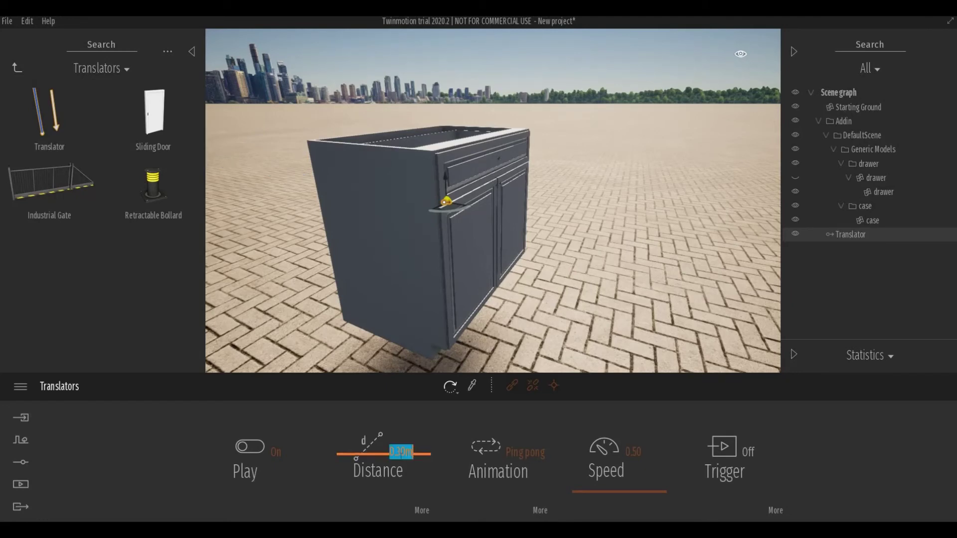
# Set the translator's animation to Once, turn its trigger on, and deselect it
pyautogui.click(483, 461)
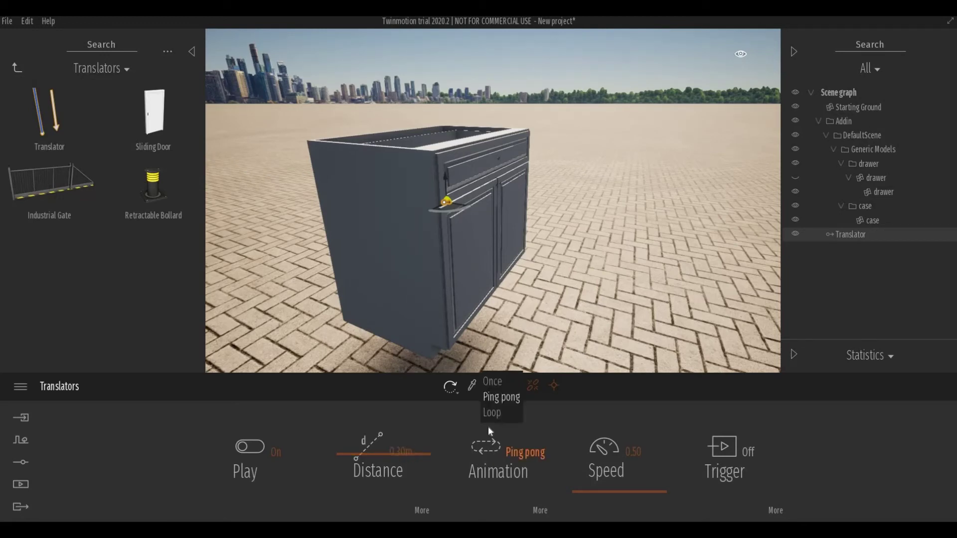
pyautogui.click(495, 381)
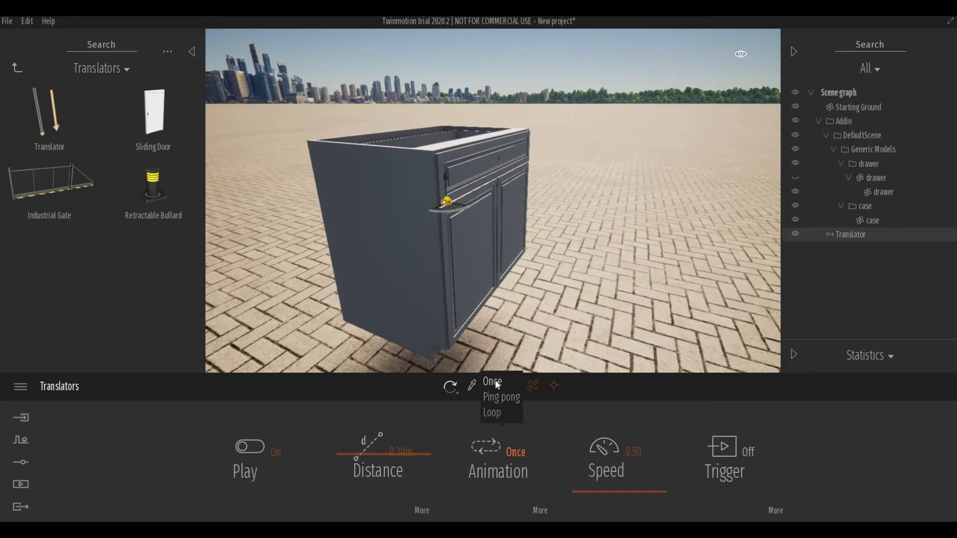
pyautogui.click(739, 473)
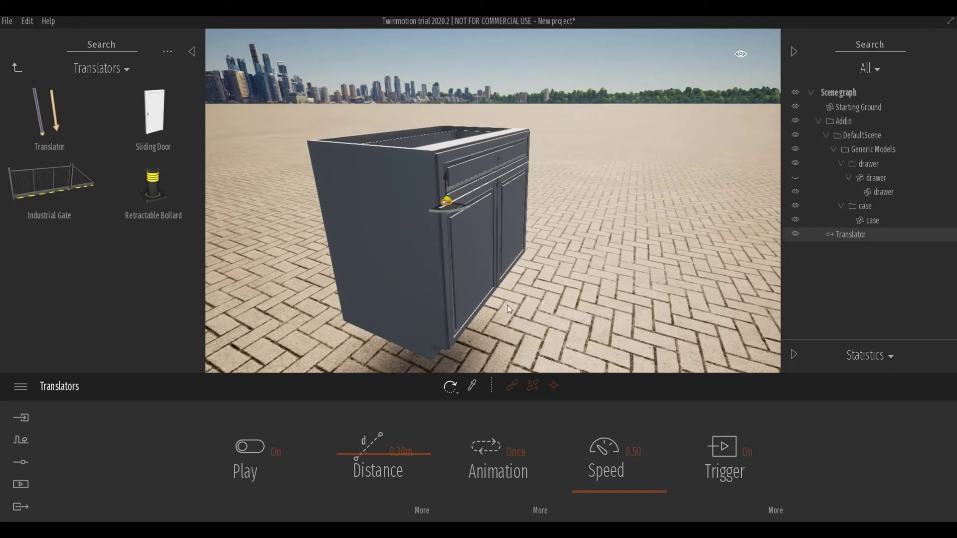
pyautogui.scroll(-4, 504, 305)
pyautogui.click(522, 312)
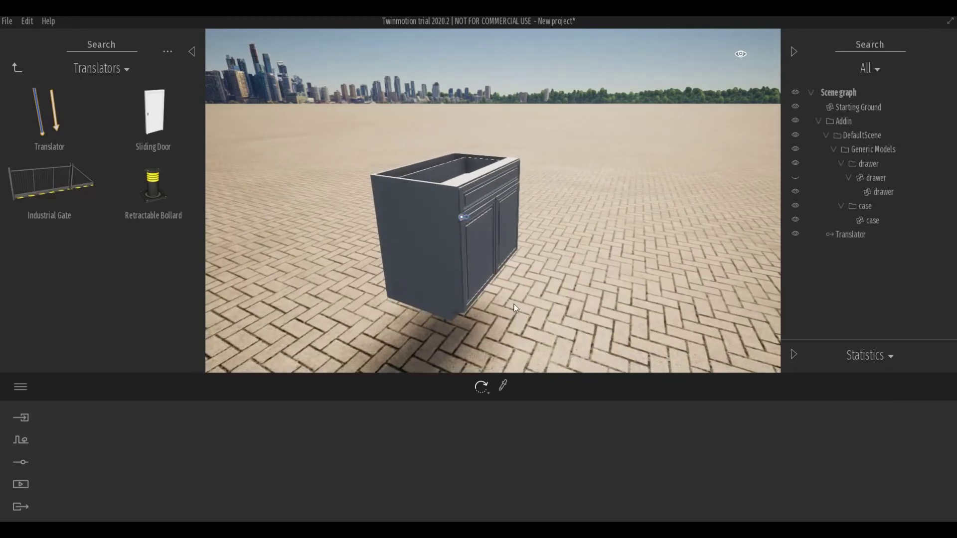
# Set the translator's trigger zone to 1.0 m and return to its main settings
pyautogui.scroll(2, 446, 187)
pyautogui.click(460, 179)
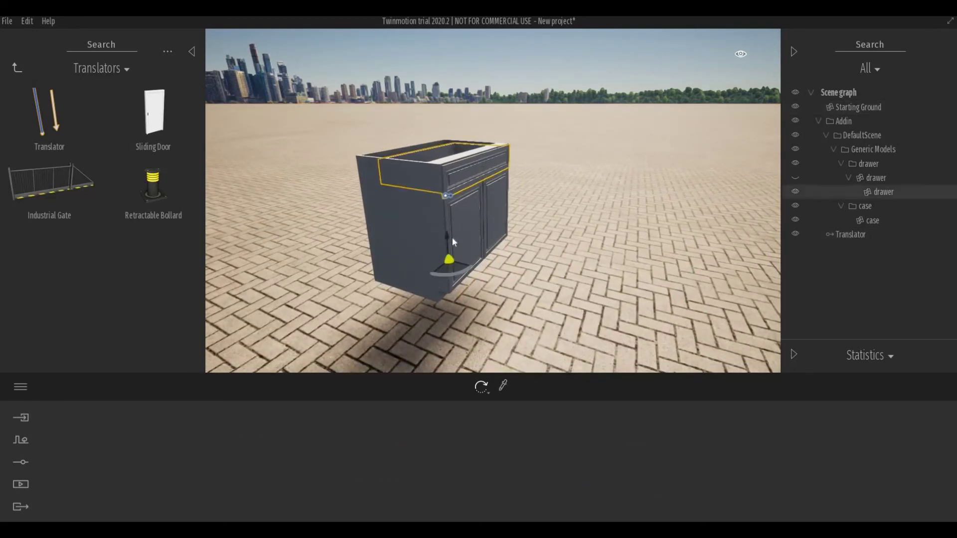
pyautogui.click(444, 193)
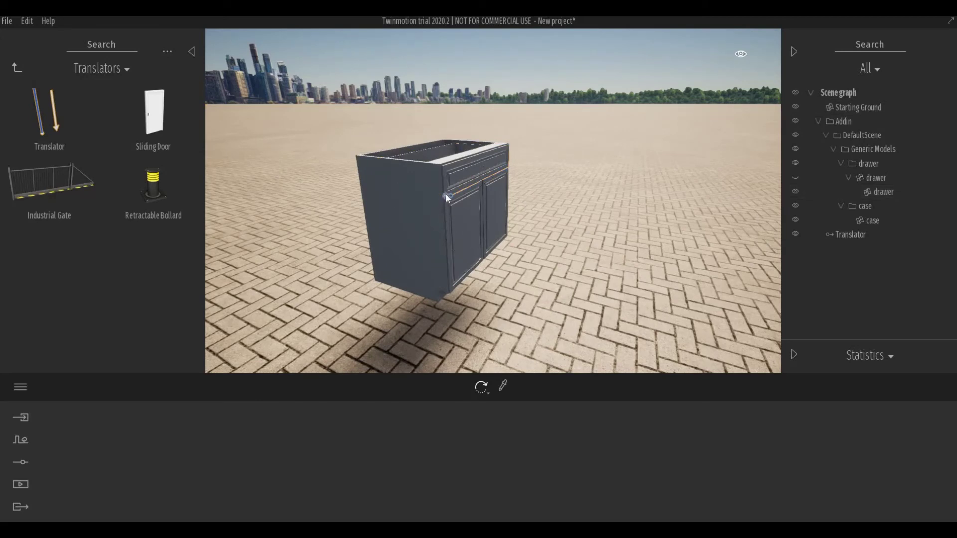
pyautogui.click(446, 194)
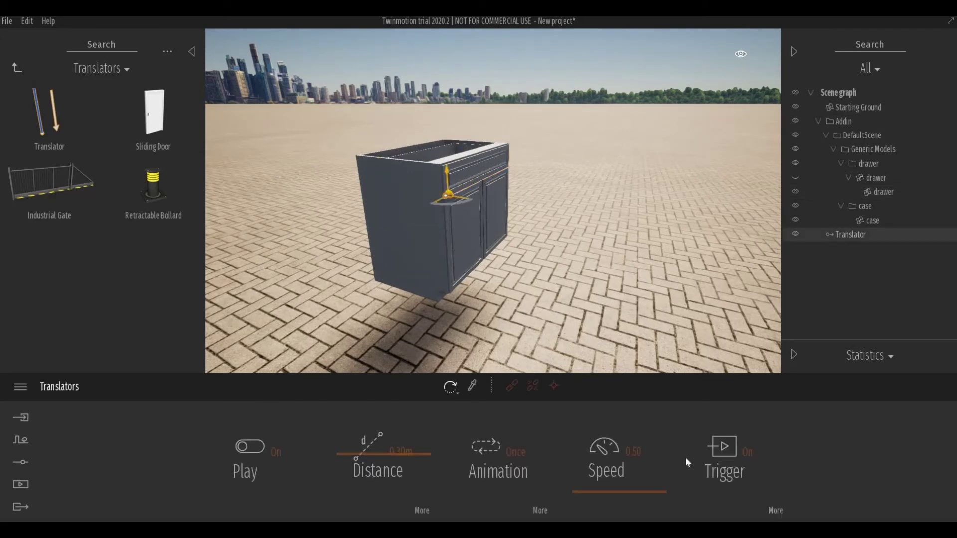
pyautogui.click(775, 510)
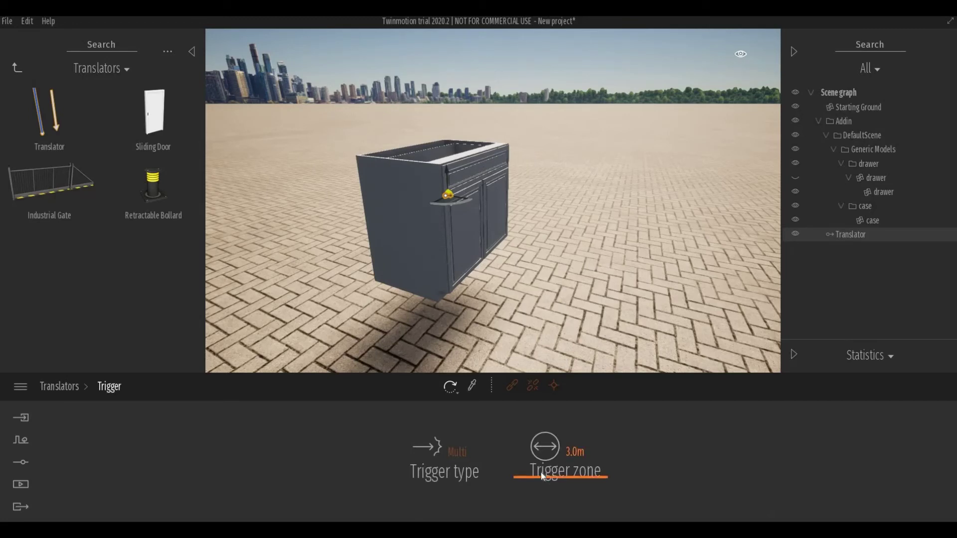
pyautogui.moveTo(543, 477); pyautogui.dragTo(547, 497)
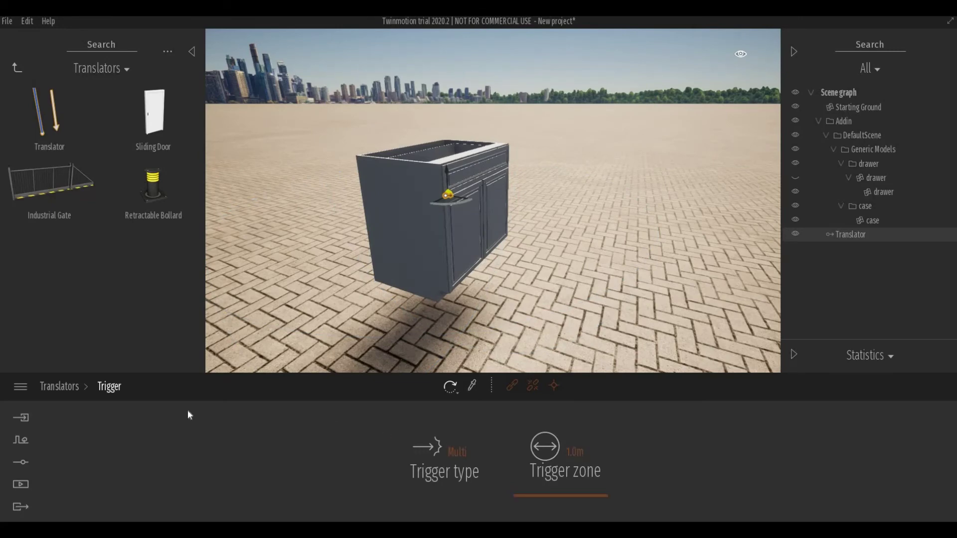
pyautogui.click(59, 387)
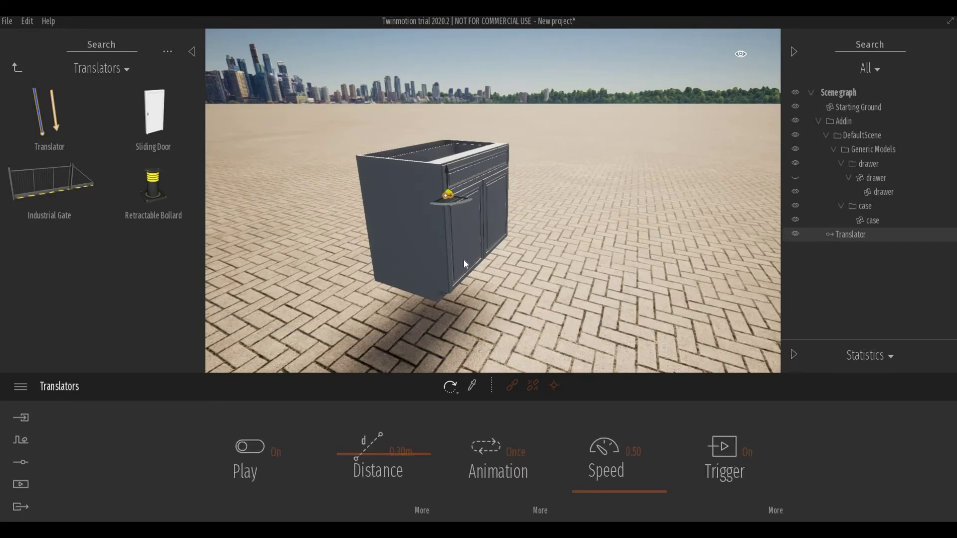
# Test the translator's trigger by backing away from the cabinet and approaching it again
pyautogui.scroll(-5, 469, 261)
pyautogui.click(480, 261)
pyautogui.scroll(-1, 483, 256)
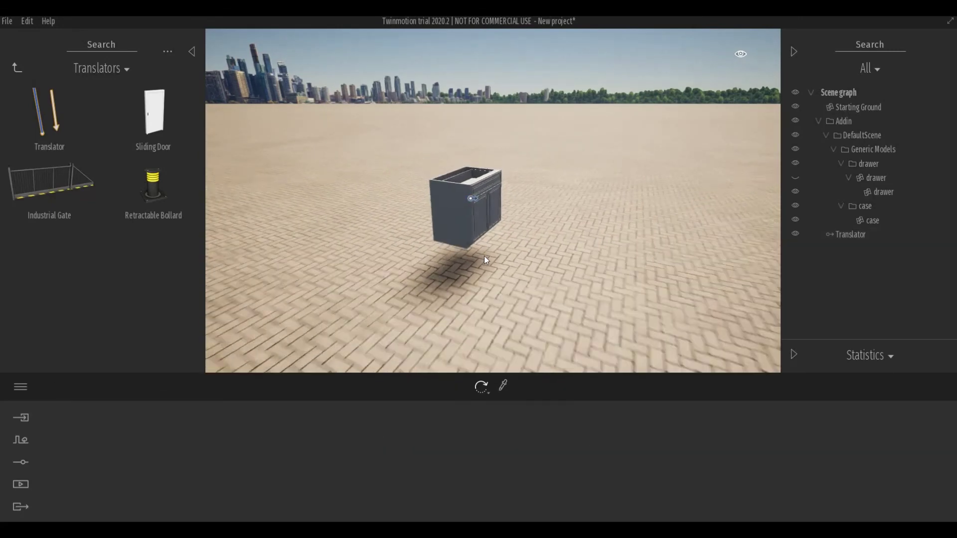
pyautogui.scroll(3, 483, 253)
pyautogui.scroll(4, 483, 250)
pyautogui.click(463, 196)
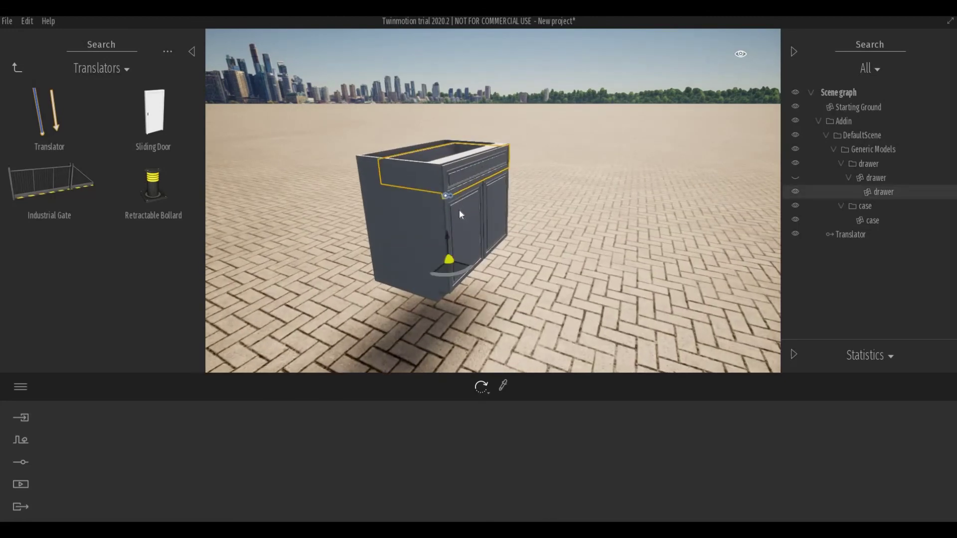
# Link the translator to the drawer with Object link and leave the linking mode
pyautogui.click(446, 211)
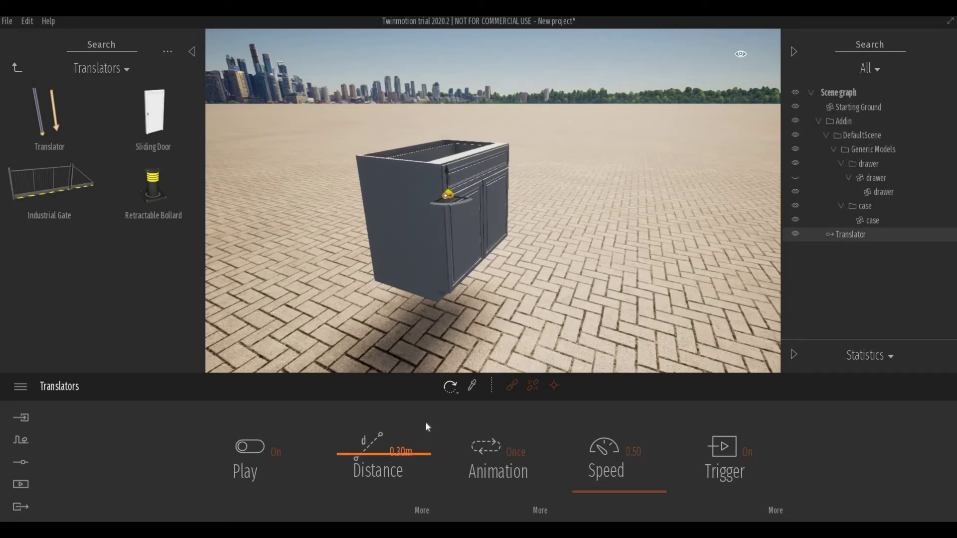
pyautogui.scroll(5, 458, 225)
pyautogui.moveTo(437, 235); pyautogui.dragTo(442, 230, button='middle')
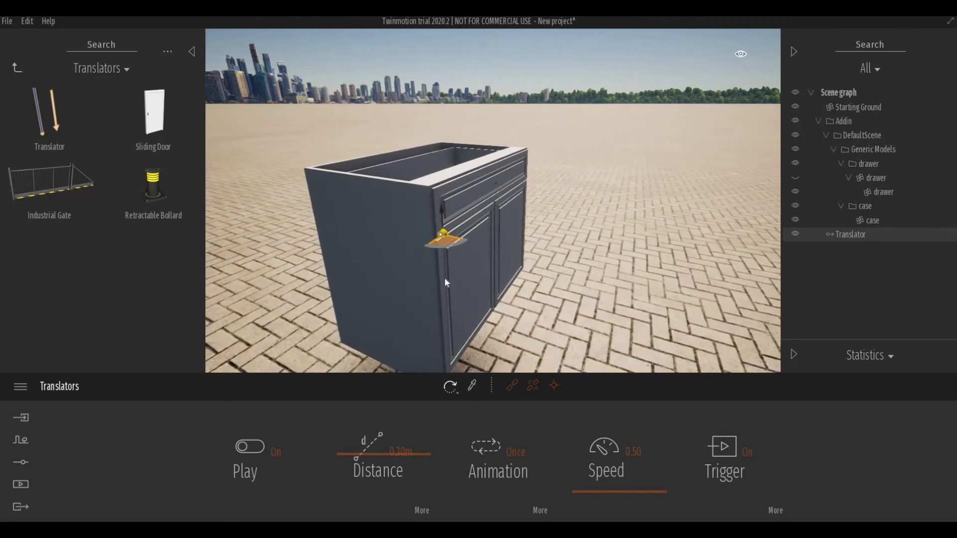
pyautogui.click(512, 385)
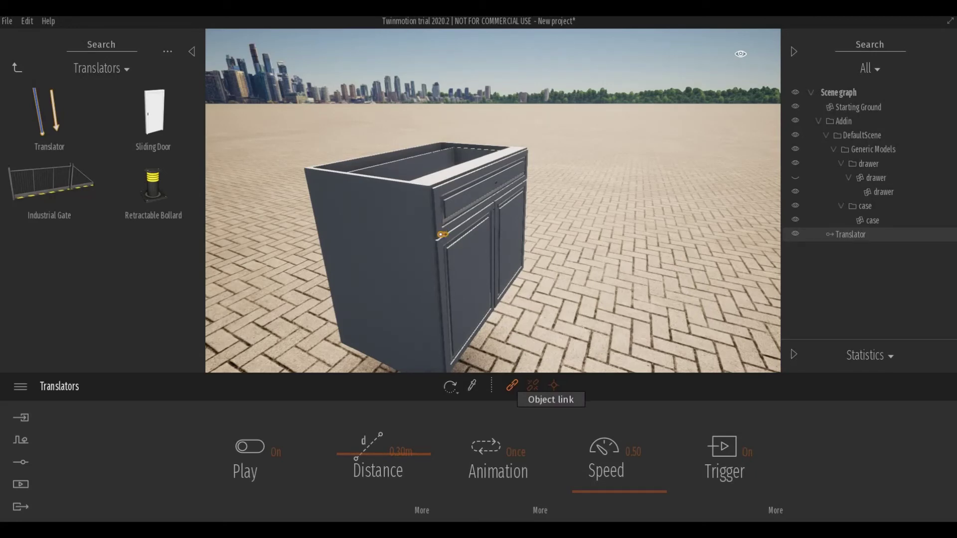
pyautogui.click(457, 201)
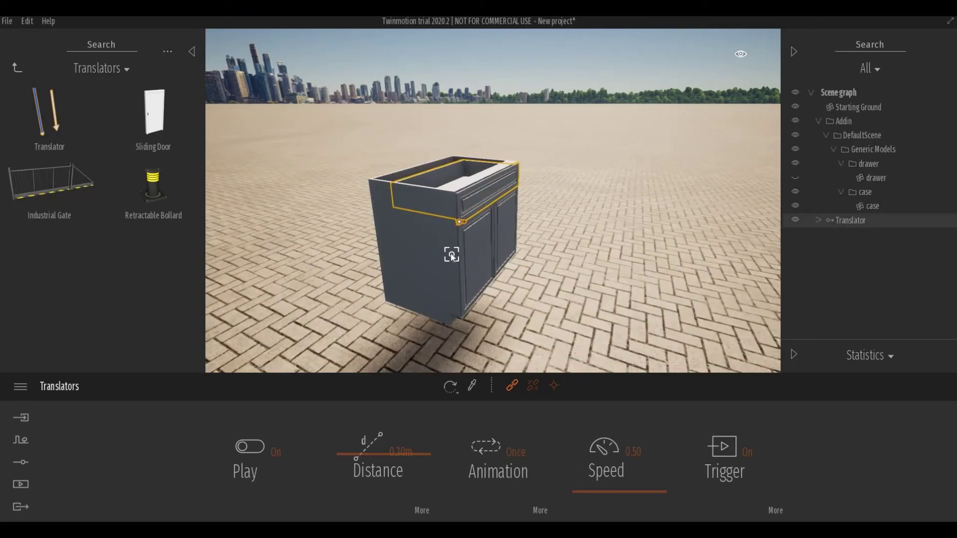
pyautogui.press('Escape')
# Move the translator out in front of the cabinet along its X axis, deselect it, and test the drawer's motion
pyautogui.scroll(5, 442, 243)
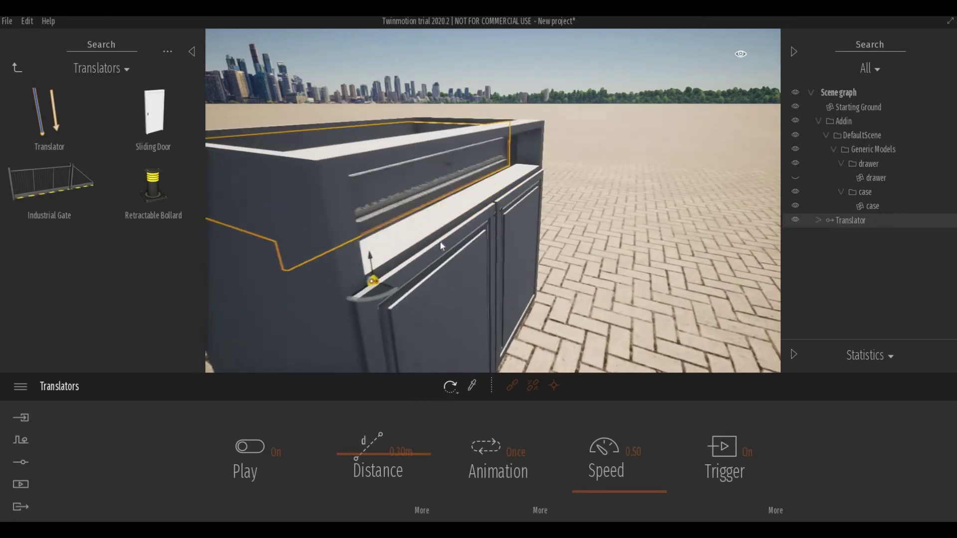
pyautogui.scroll(-3, 439, 243)
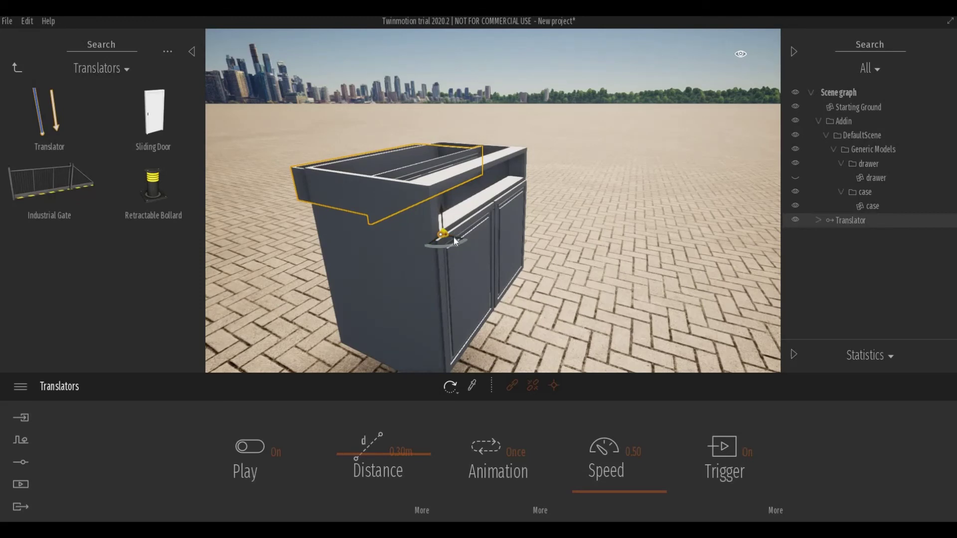
pyautogui.moveTo(455, 239); pyautogui.dragTo(600, 269)
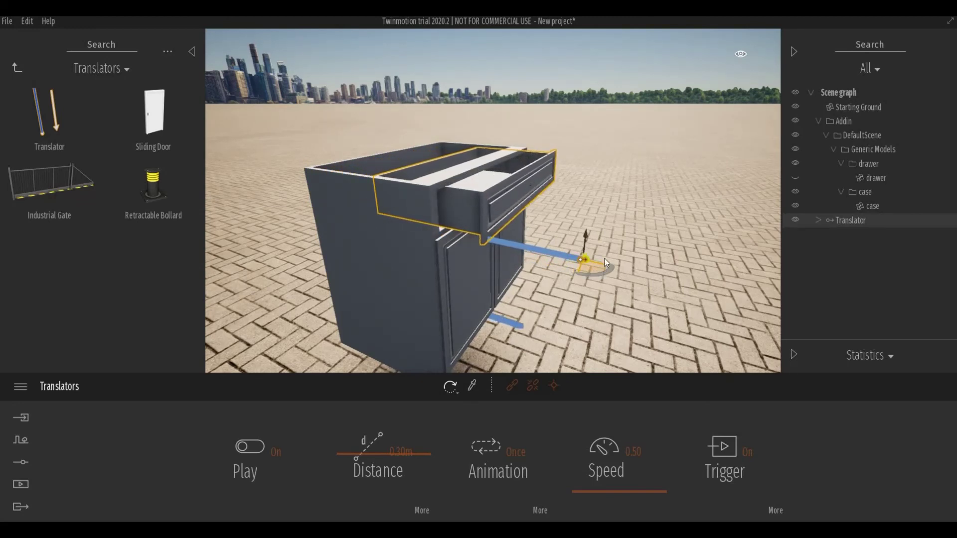
pyautogui.click(602, 265)
pyautogui.moveTo(605, 265)
pyautogui.mouseDown()
pyautogui.moveTo(614, 267)
pyautogui.moveTo(597, 268)
pyautogui.moveTo(601, 282)
pyautogui.mouseUp()
pyautogui.click(602, 280)
pyautogui.scroll(-4, 563, 344)
pyautogui.click(562, 340)
pyautogui.scroll(5, 561, 337)
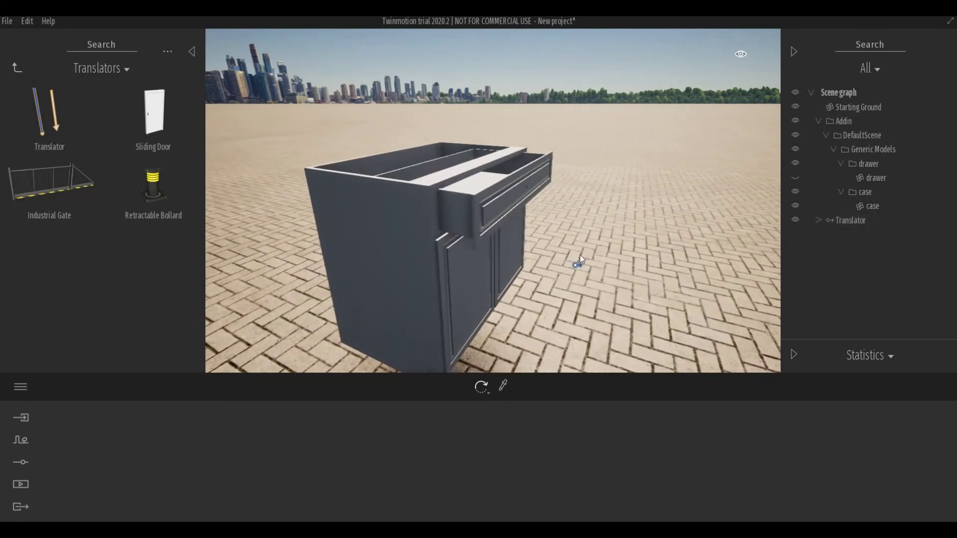
# Shift the translator closer to the cabinet front along its X axis and deselect it
pyautogui.click(576, 266)
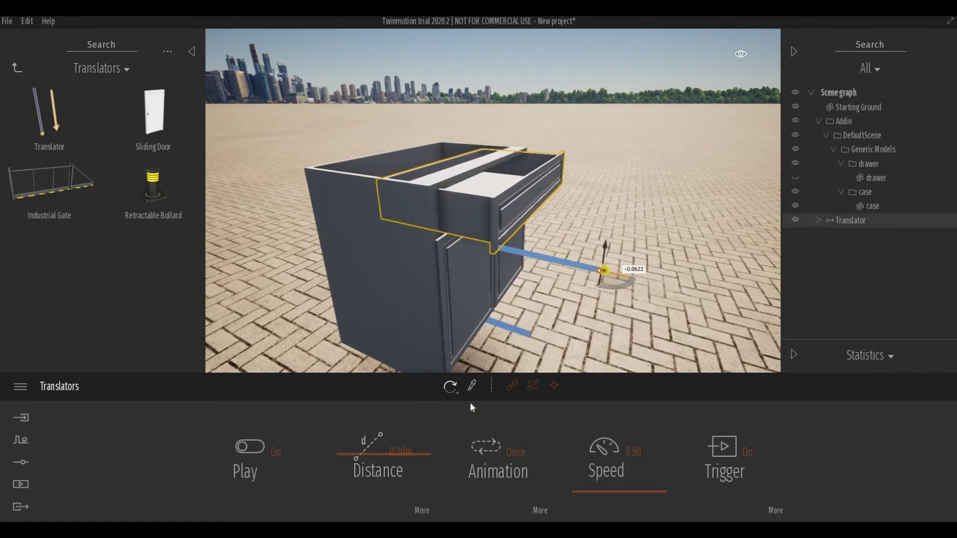
pyautogui.scroll(-5, 453, 307)
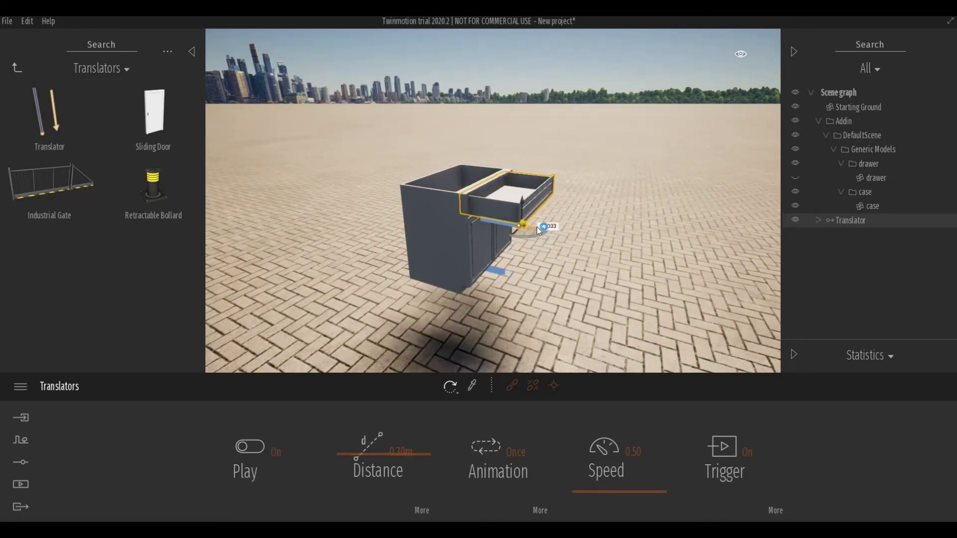
pyautogui.click(535, 228)
pyautogui.click(528, 227)
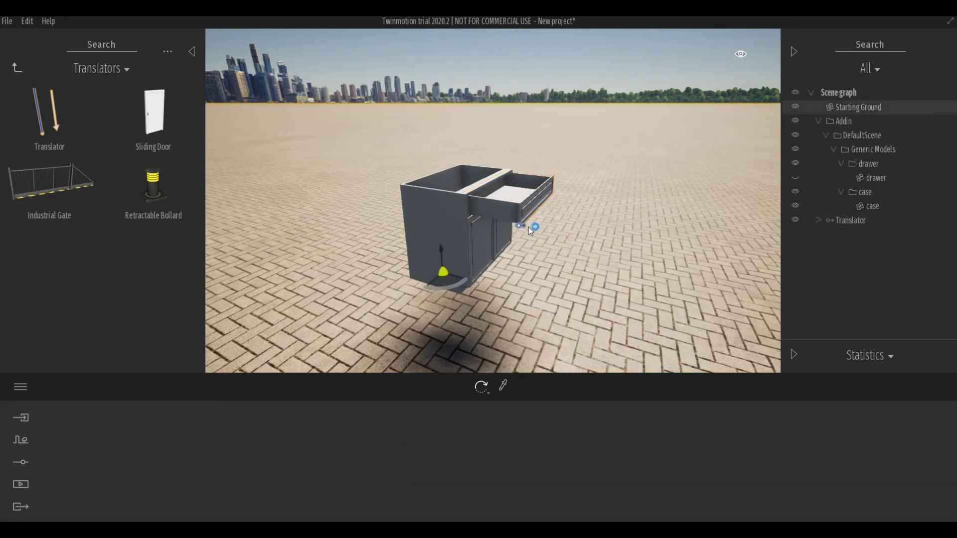
pyautogui.click(521, 225)
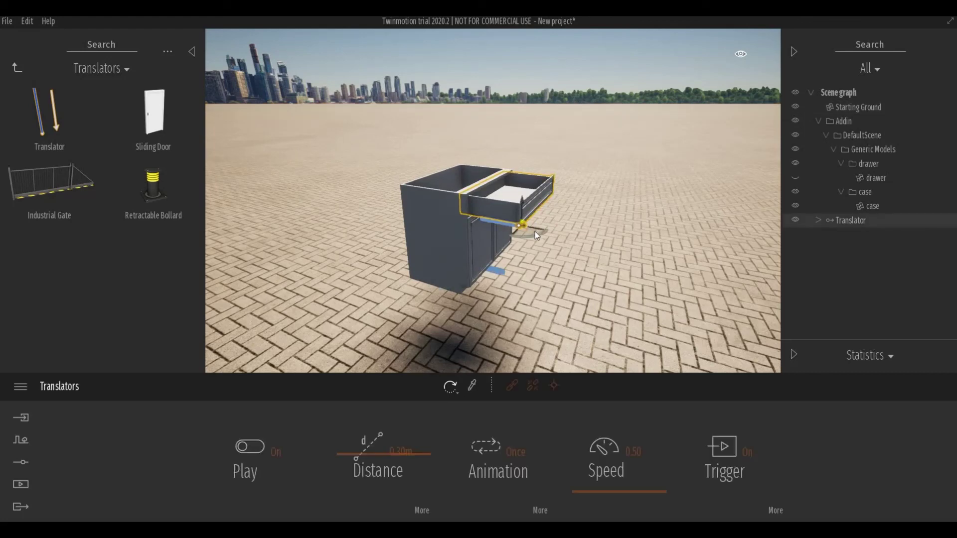
pyautogui.moveTo(539, 229); pyautogui.dragTo(525, 244)
pyautogui.scroll(-5, 523, 275)
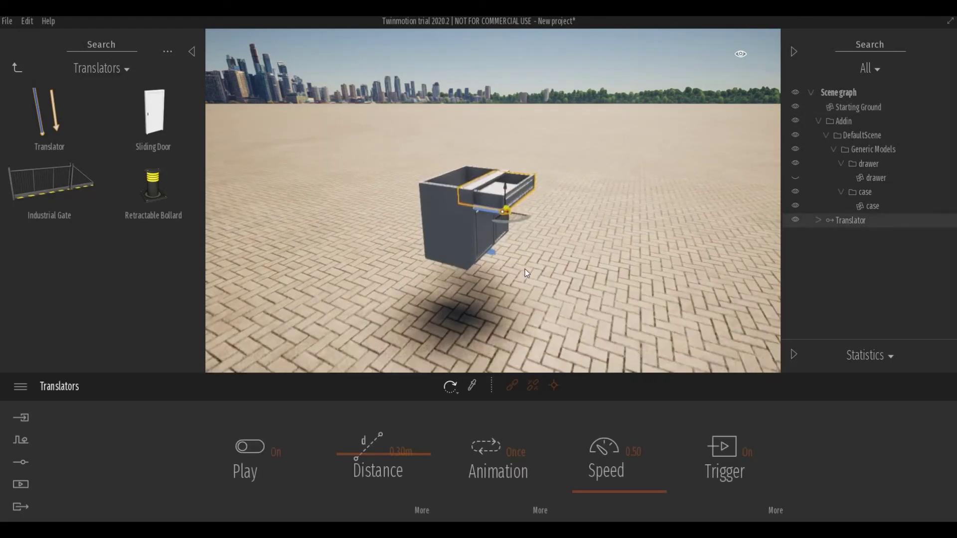
pyautogui.click(496, 249)
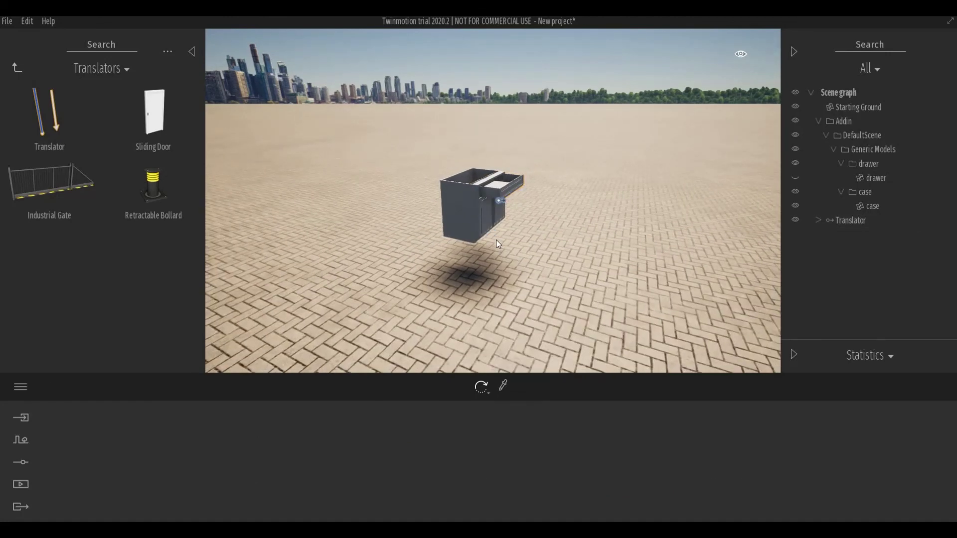
# Approach the cabinet from a higher angle to check the drawer opening with the repositioned translator
pyautogui.scroll(3, 498, 250)
pyautogui.moveTo(497, 230); pyautogui.dragTo(505, 248, button='middle')
pyautogui.click(505, 249)
pyautogui.scroll(6, 526, 264)
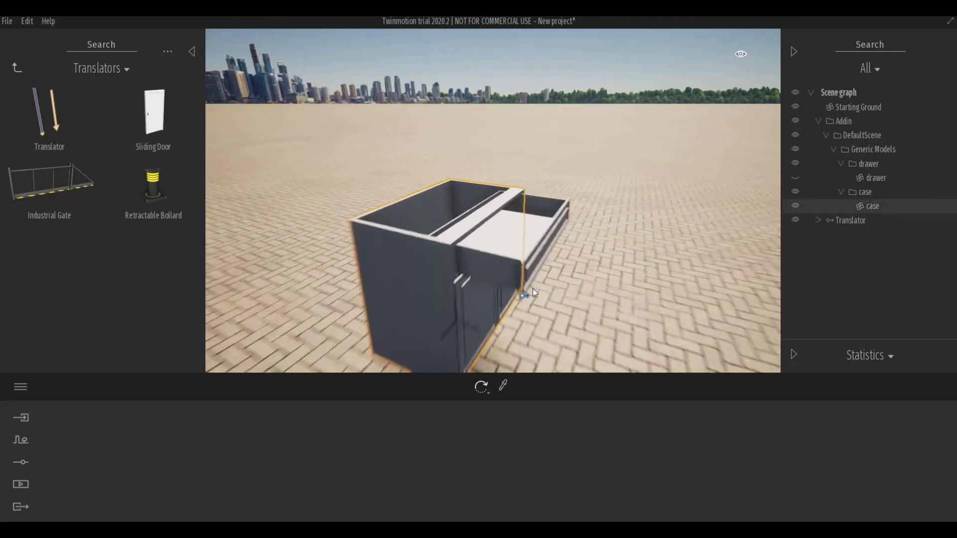
pyautogui.moveTo(532, 289); pyautogui.dragTo(535, 285, button='middle')
pyautogui.click(535, 285)
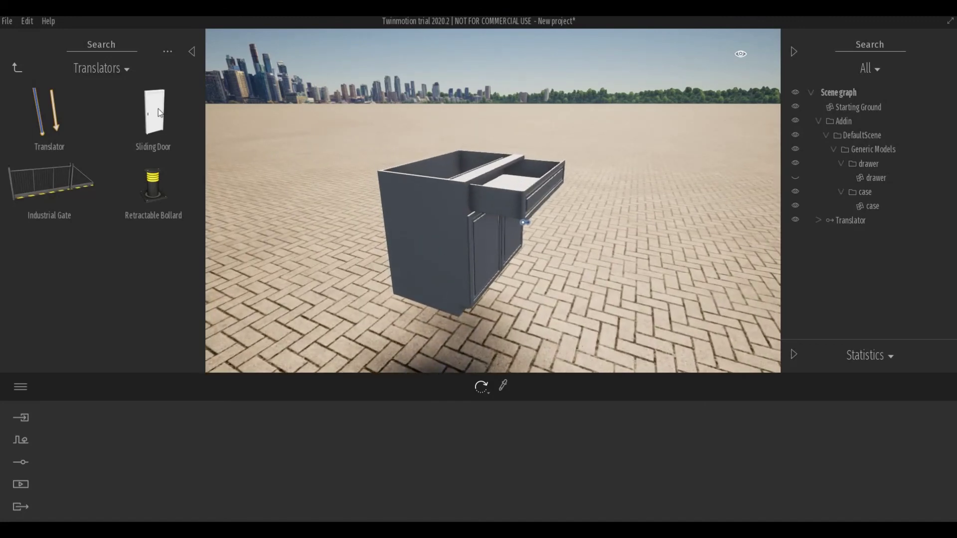
# Apply the Matte painted wall material from the Wall coverings library to the cabinet case
pyautogui.click(19, 70)
pyautogui.click(18, 68)
pyautogui.click(17, 68)
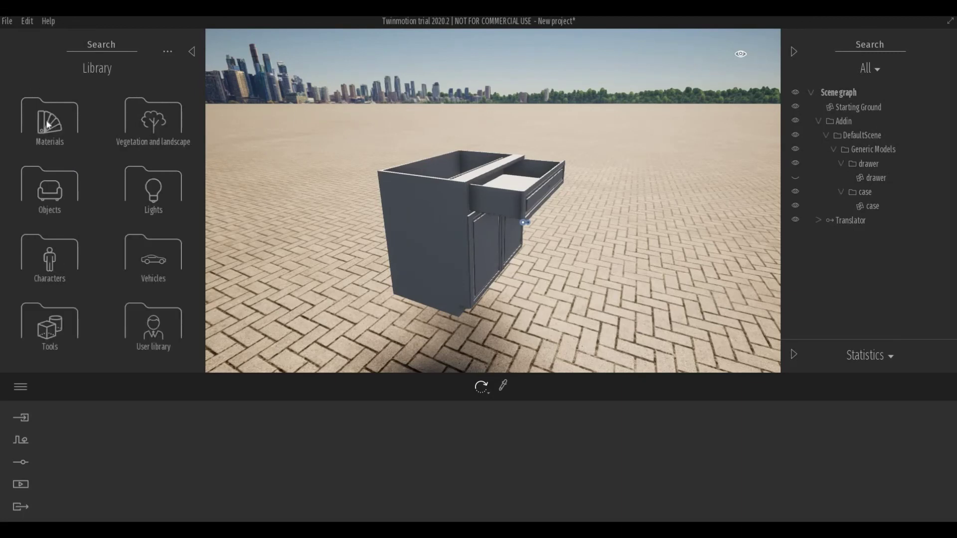
pyautogui.click(46, 117)
pyautogui.scroll(-5, 58, 286)
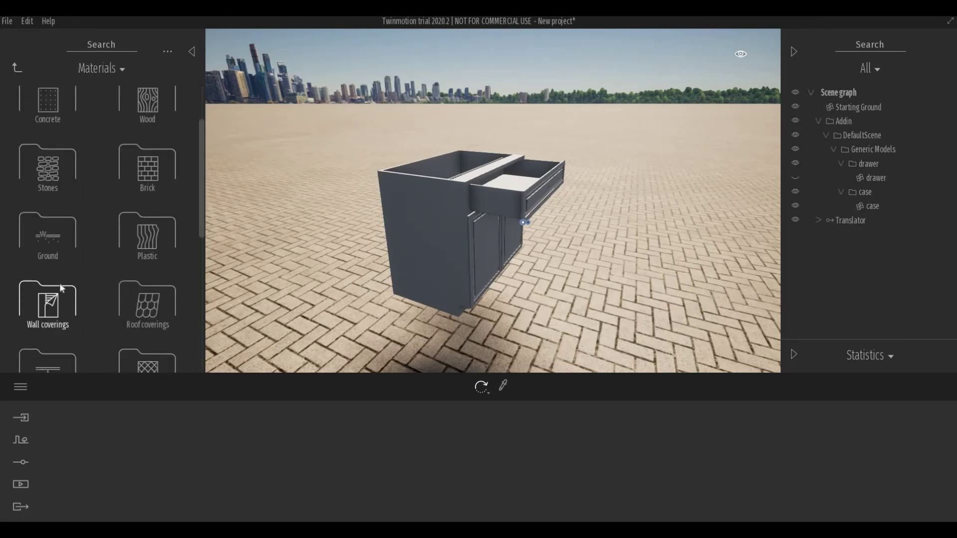
pyautogui.click(47, 247)
pyautogui.scroll(-3, 151, 291)
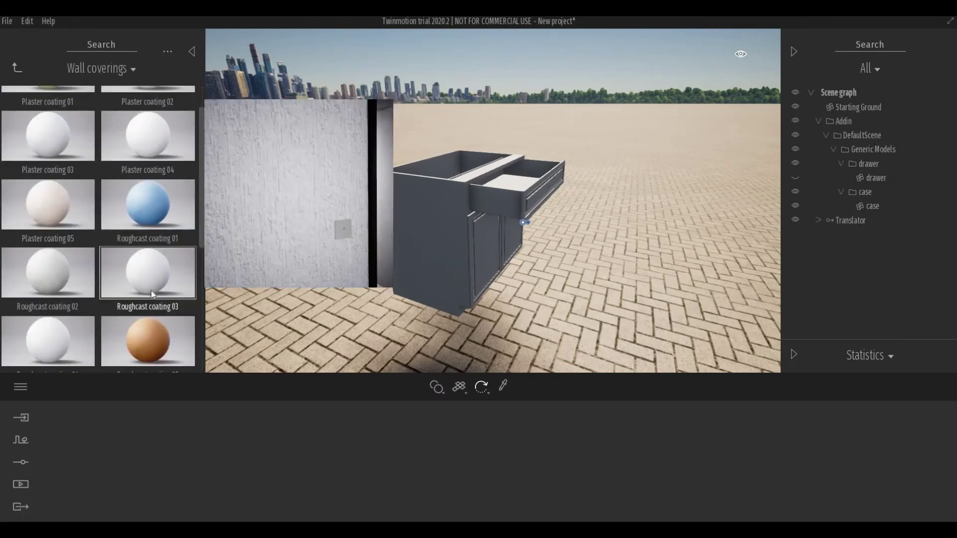
pyautogui.scroll(-3, 151, 291)
pyautogui.moveTo(146, 202)
pyautogui.mouseDown()
pyautogui.moveTo(379, 246)
pyautogui.moveTo(424, 243)
pyautogui.moveTo(454, 222)
pyautogui.mouseUp()
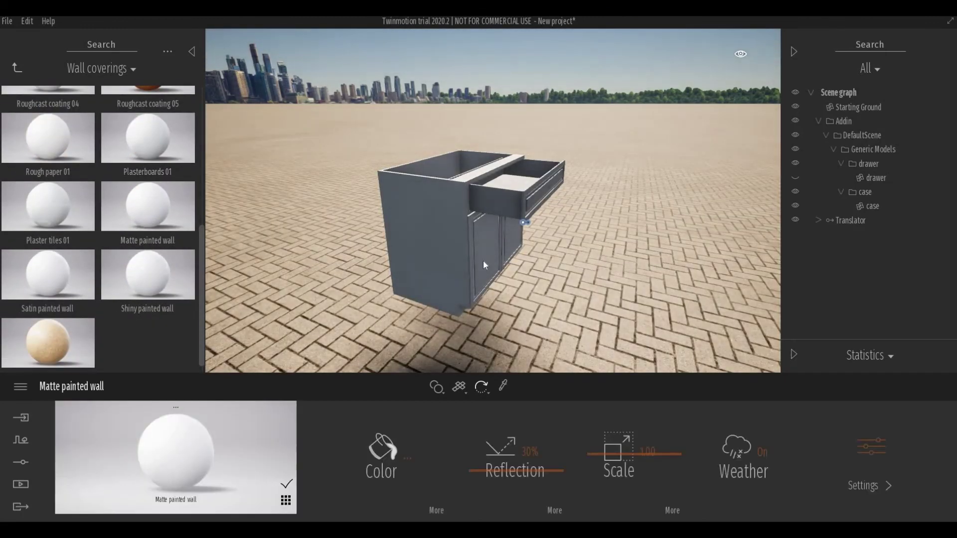
# Turn the view toward the cabinet front, then back away and approach again to replay the drawer animation
pyautogui.keyDown('shift'); pyautogui.moveTo(477, 270); pyautogui.dragTo(480, 267, button='middle'); pyautogui.keyUp('shift')
pyautogui.scroll(-2, 480, 268)
pyautogui.scroll(5, 480, 268)
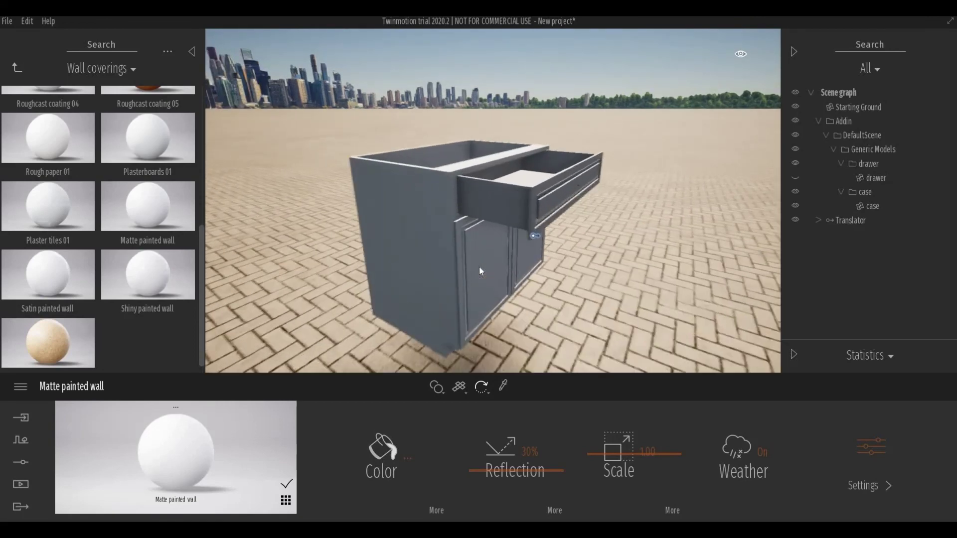
pyautogui.scroll(-5, 479, 267)
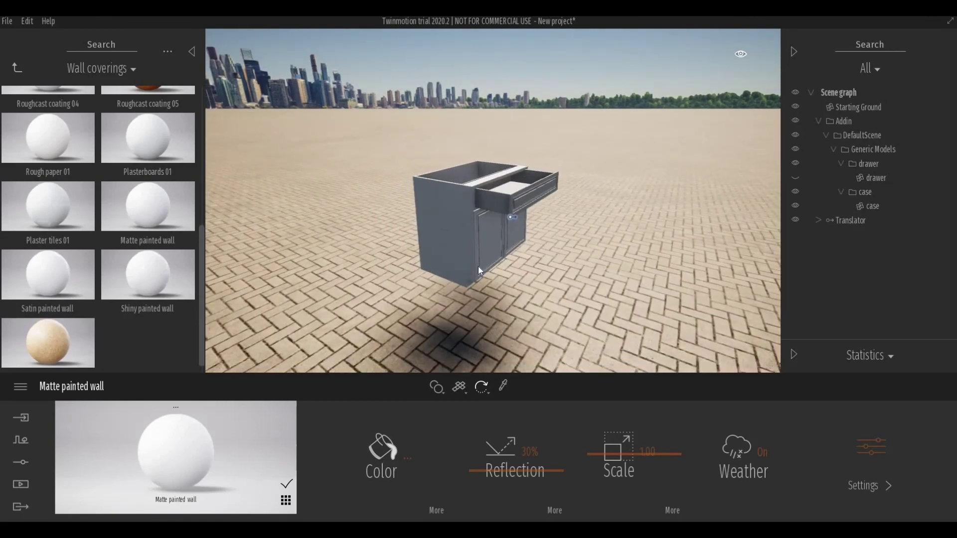
pyautogui.scroll(5, 478, 267)
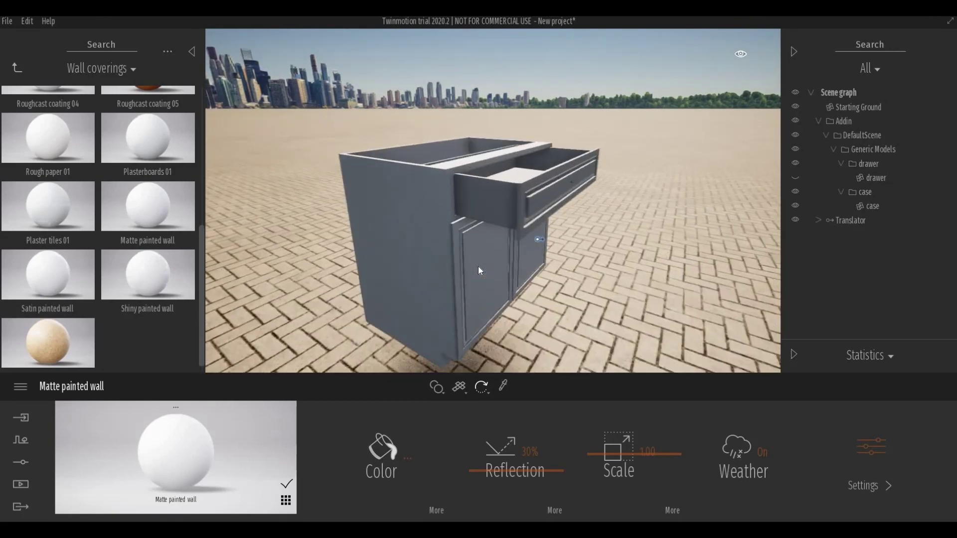
# Select the drawer's translator in front of the cabinet to edit its animation settings
pyautogui.click(466, 212)
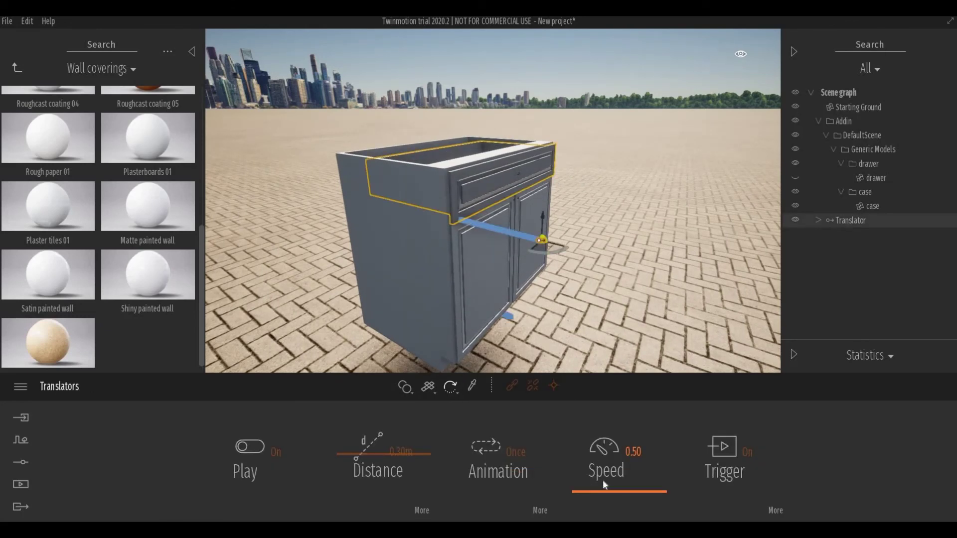